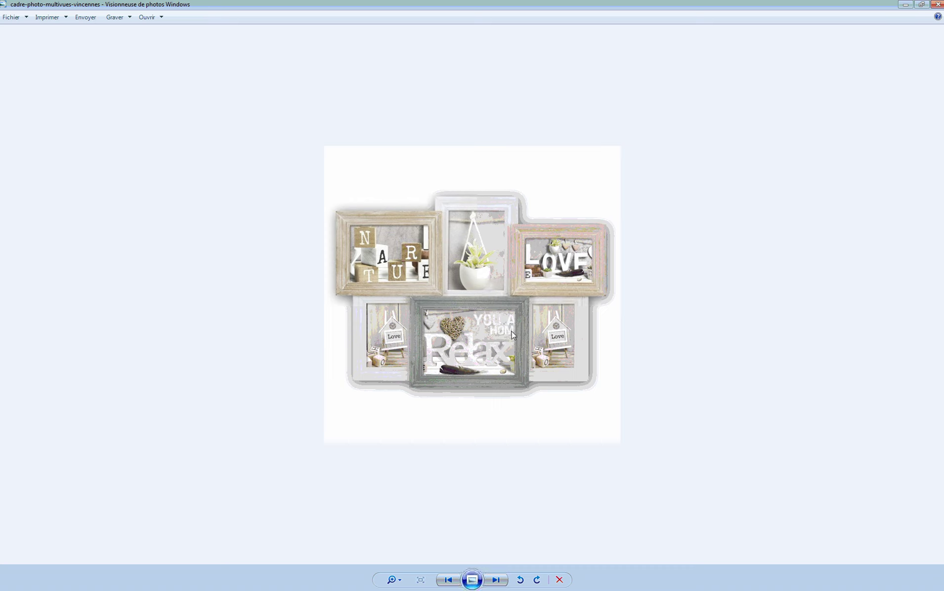
- Look through the source images and the finished cadre fév 2019 example, and close the photo viewer and the folder window
click(496, 581)
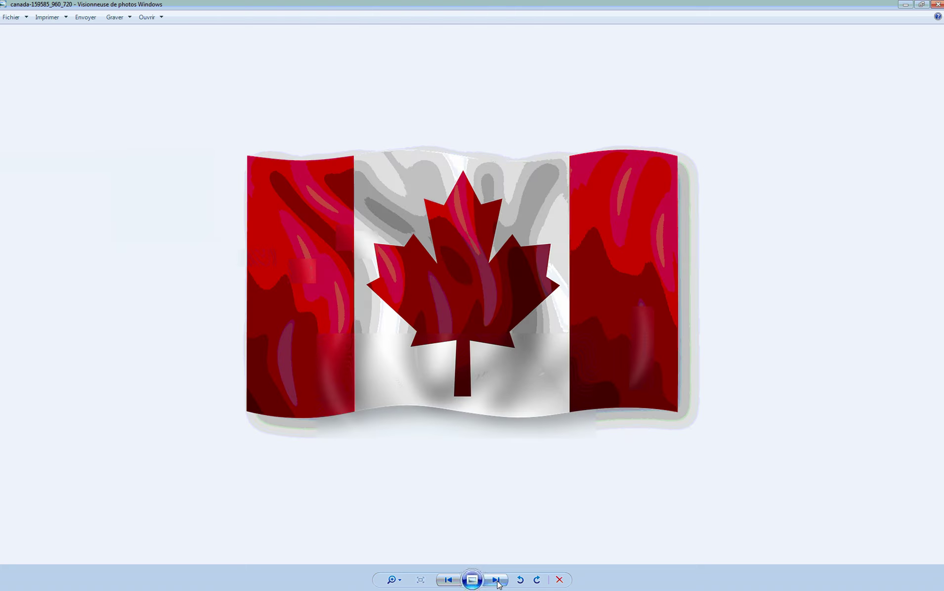
click(496, 582)
click(496, 581)
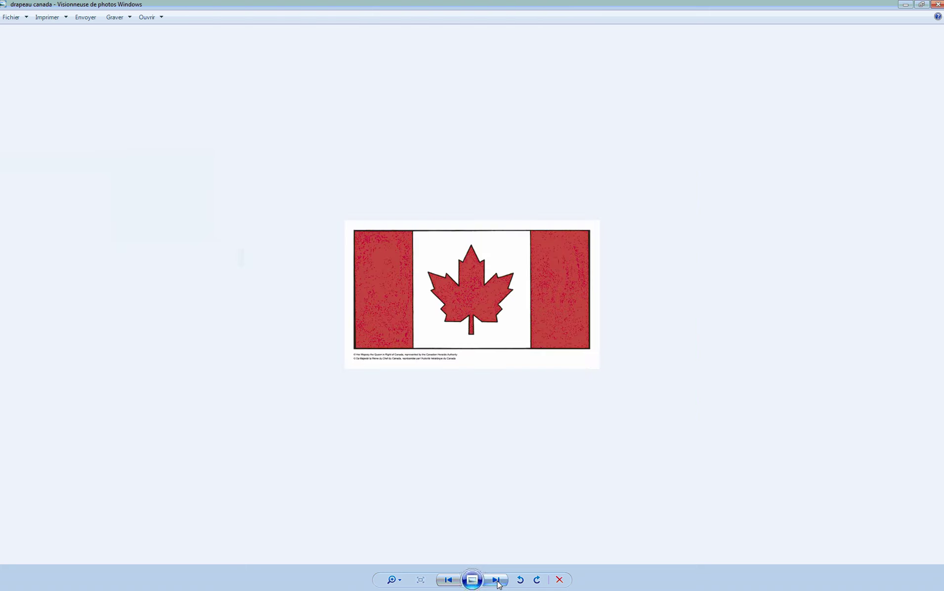
click(497, 581)
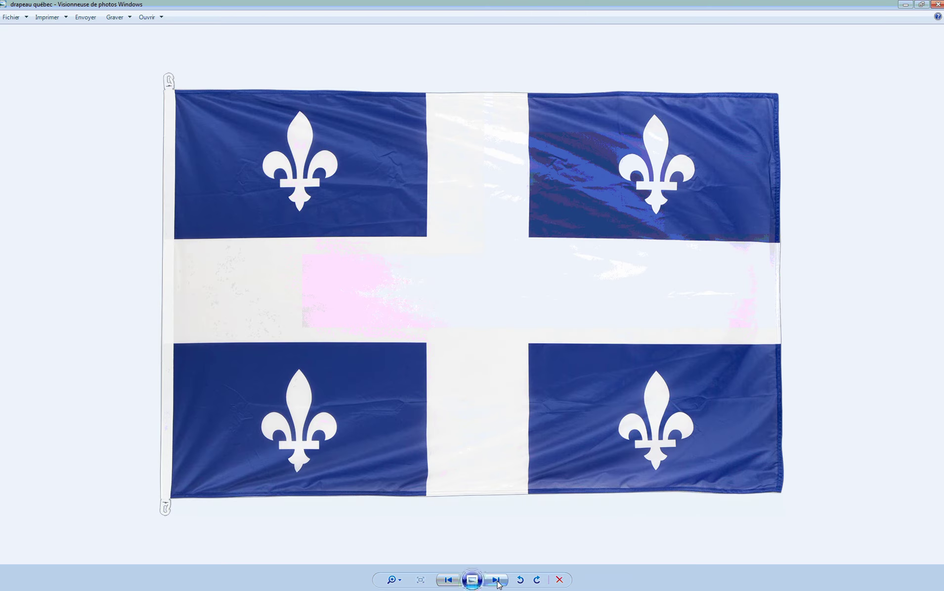
click(497, 581)
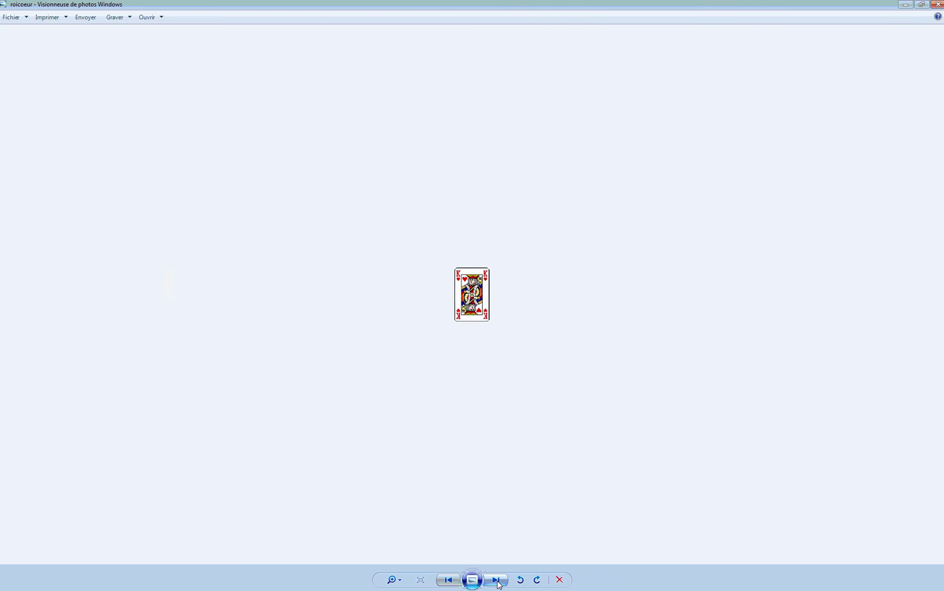
click(497, 582)
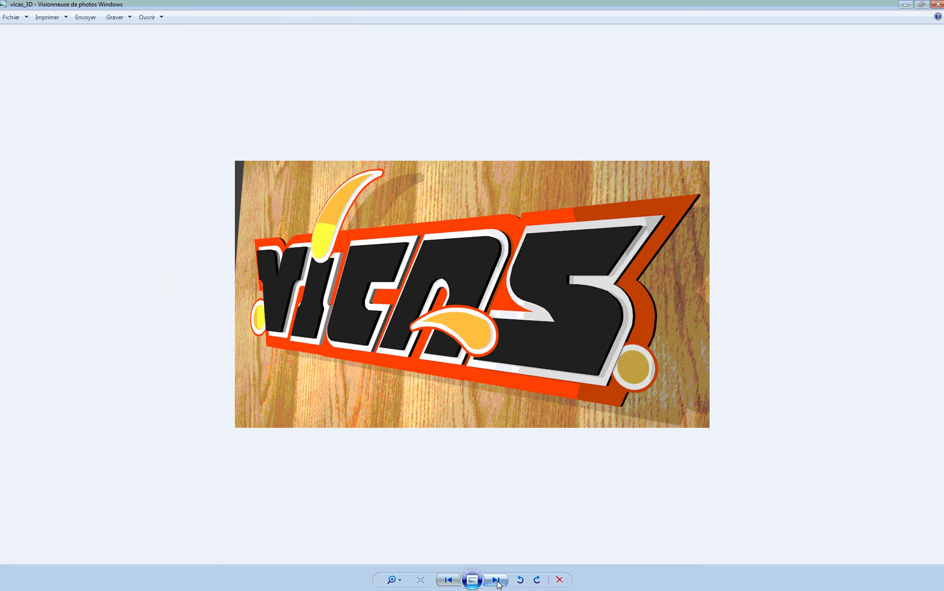
click(497, 581)
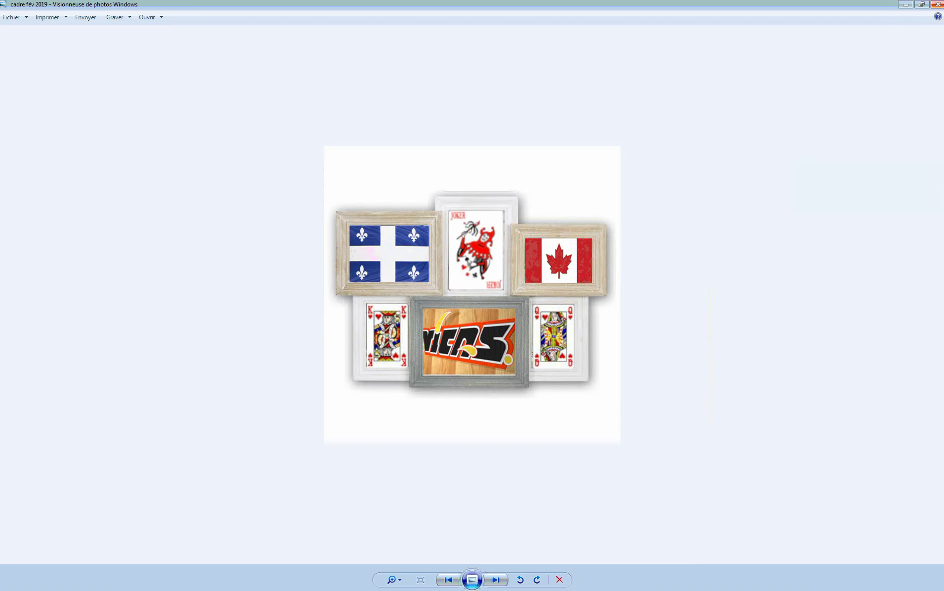
click(937, 4)
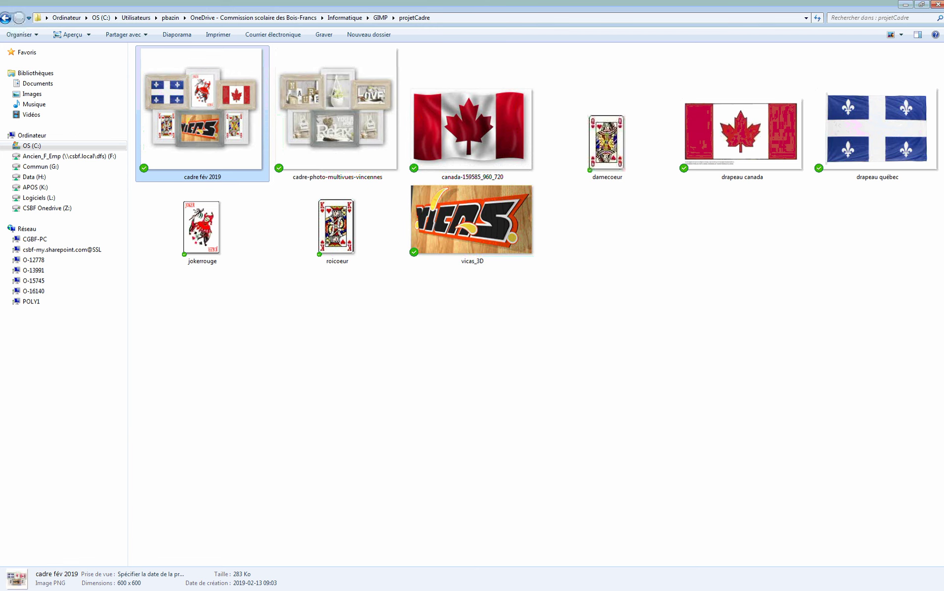
click(379, 19)
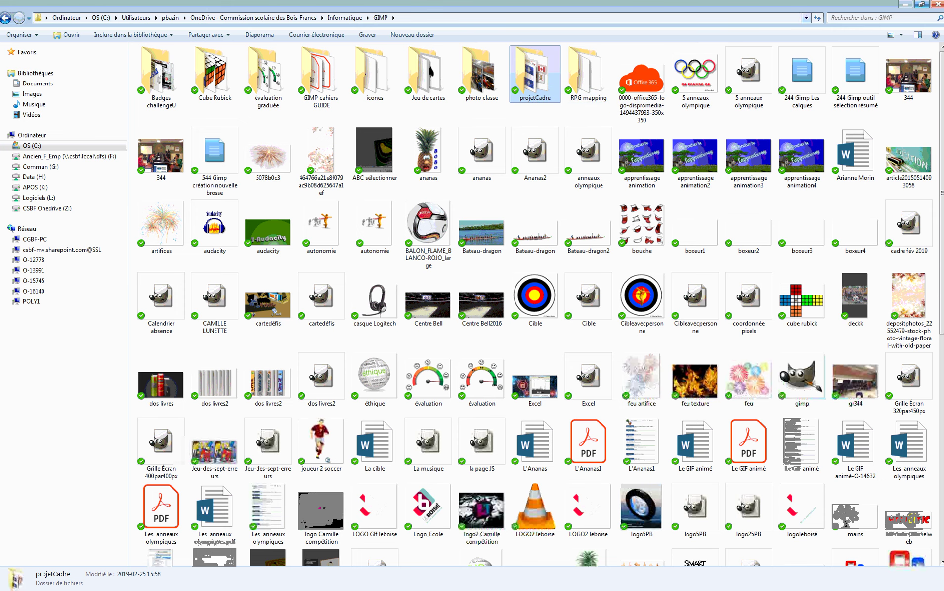
click(938, 4)
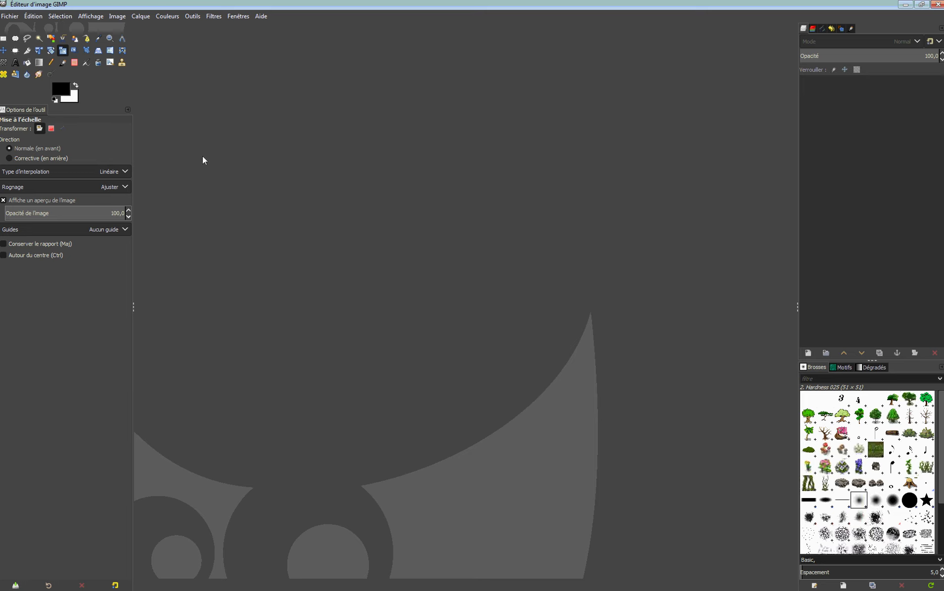
- In GIMP, start opening images as layers and browse from the home folder to OneDrive - Commission scolaire des Bois-Francs
click(12, 20)
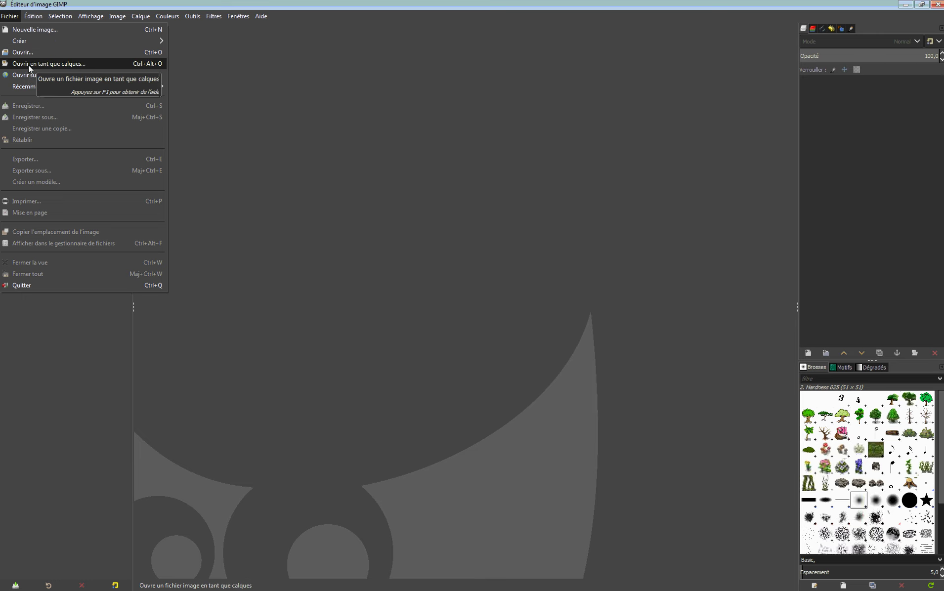
click(51, 63)
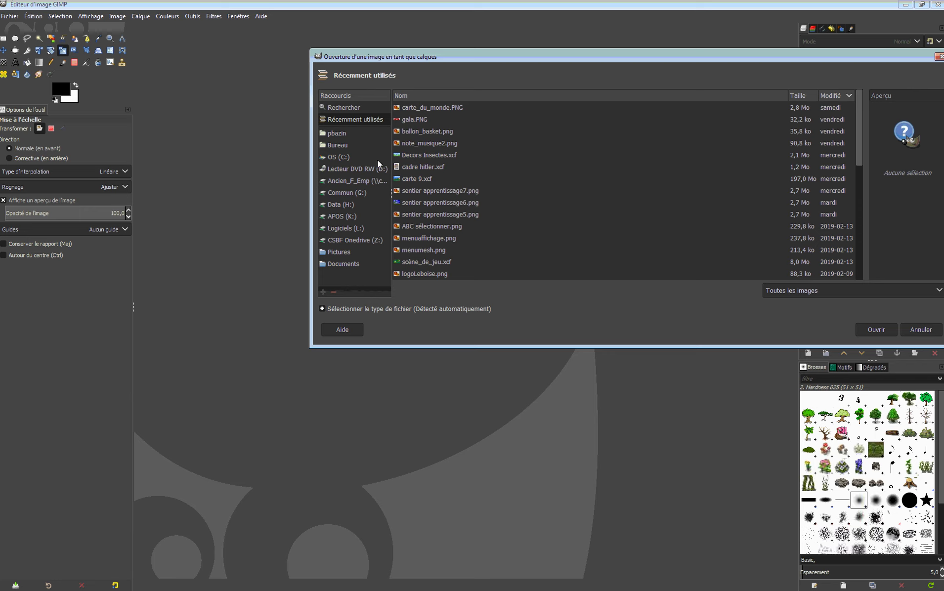
click(339, 134)
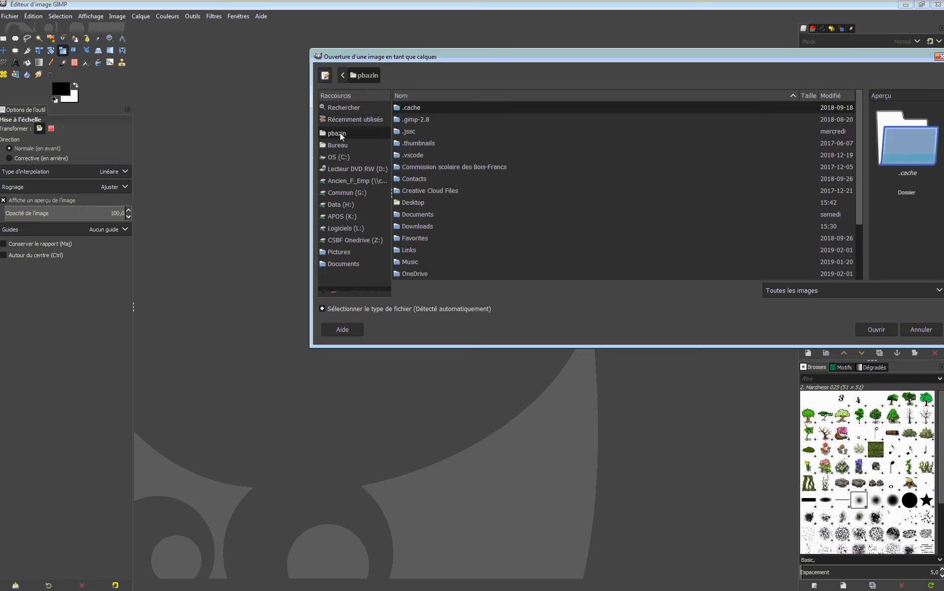
double_click(463, 168)
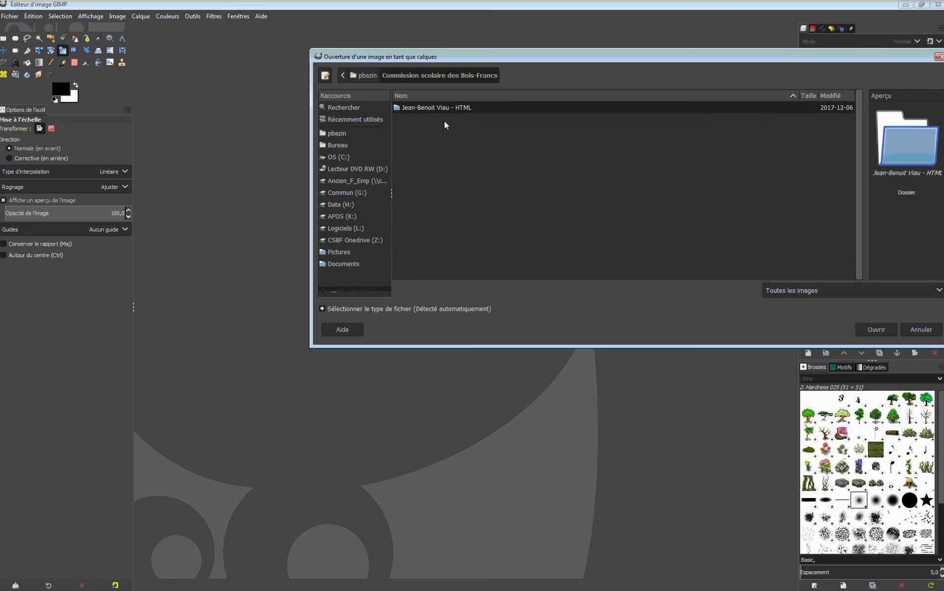
click(340, 134)
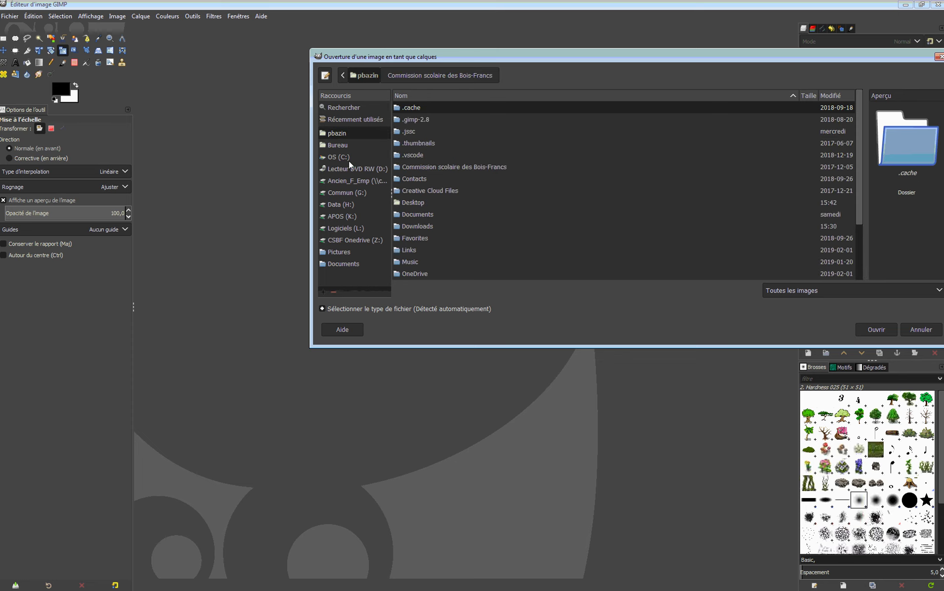
scroll(475, 197, down, 2)
click(494, 215)
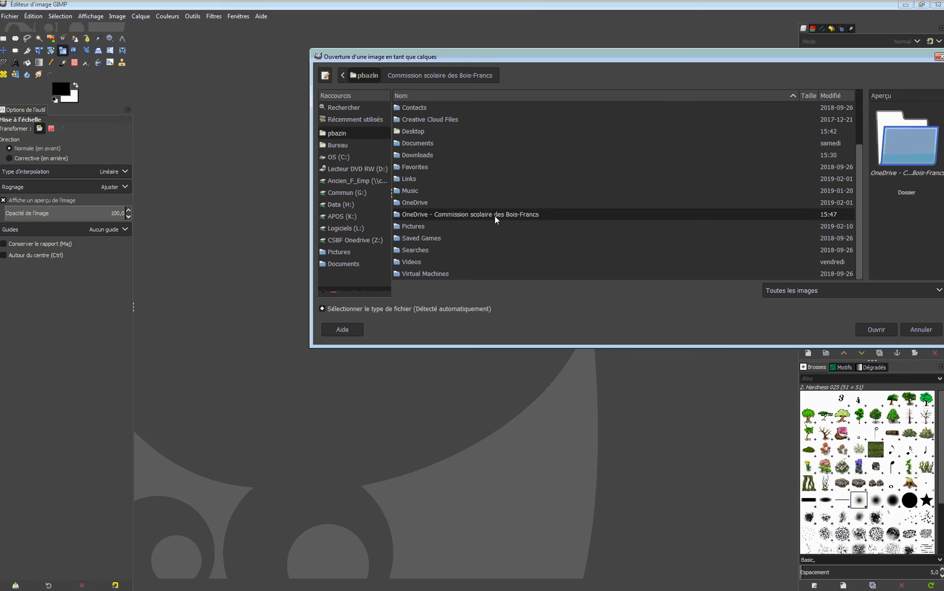
double_click(494, 216)
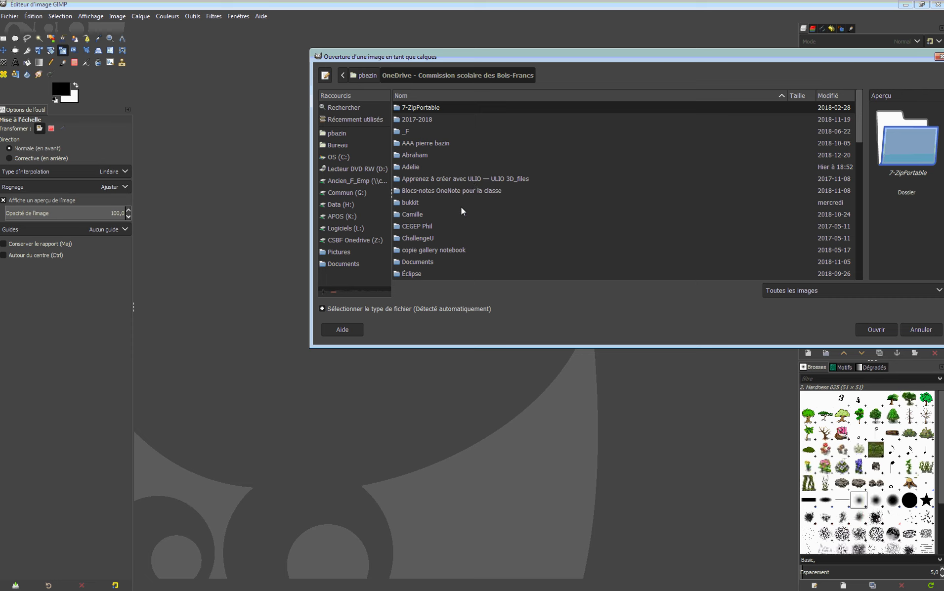
- Browse through the Informatique and GIMP folders to the projetCadre folder
scroll(461, 206, down, 4)
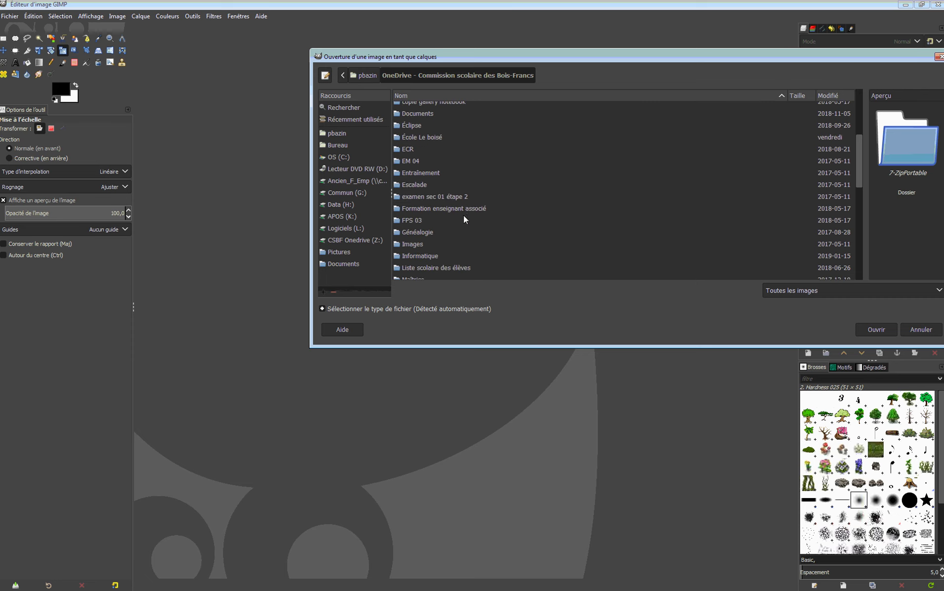
double_click(421, 254)
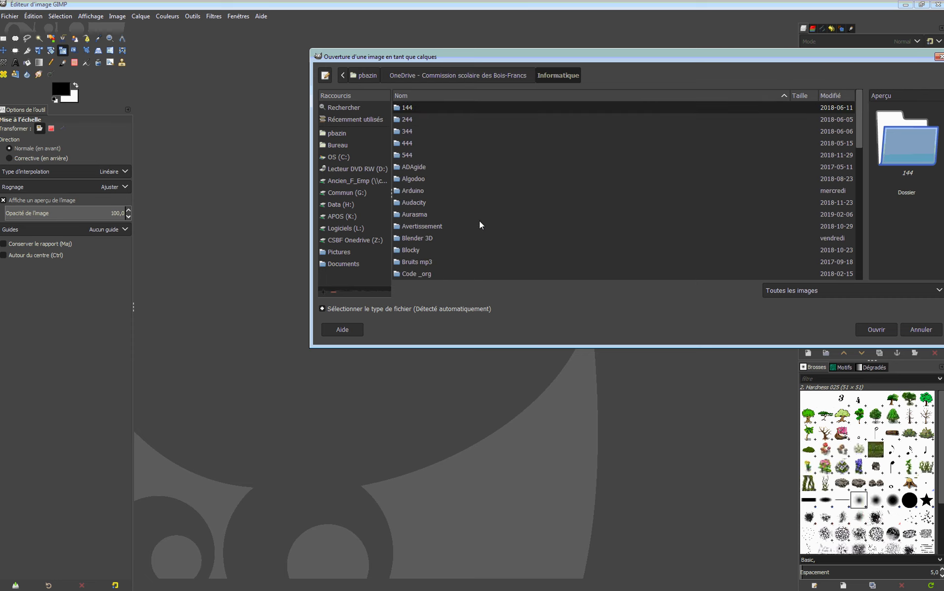
scroll(479, 225, down, 5)
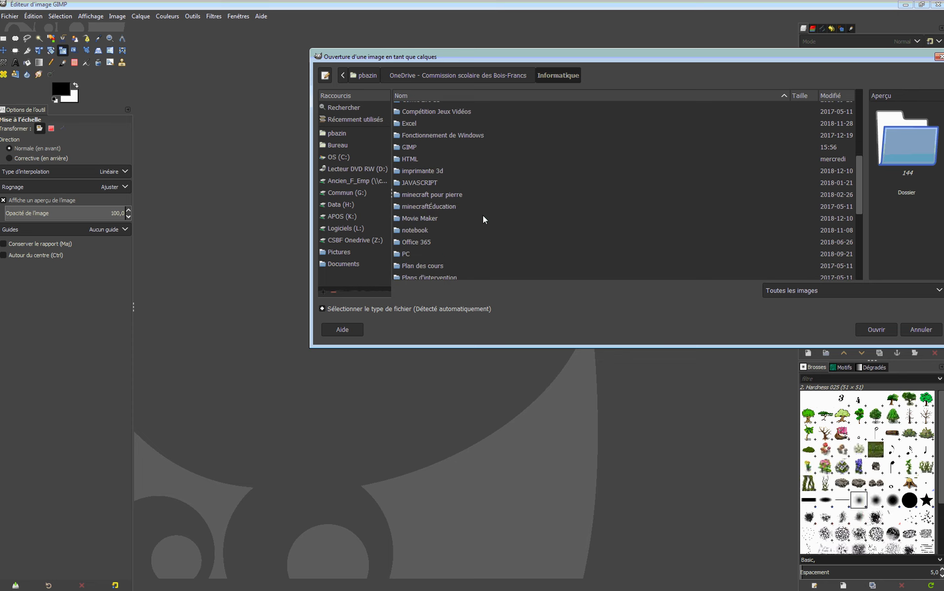
scroll(482, 219, up, 1)
double_click(497, 198)
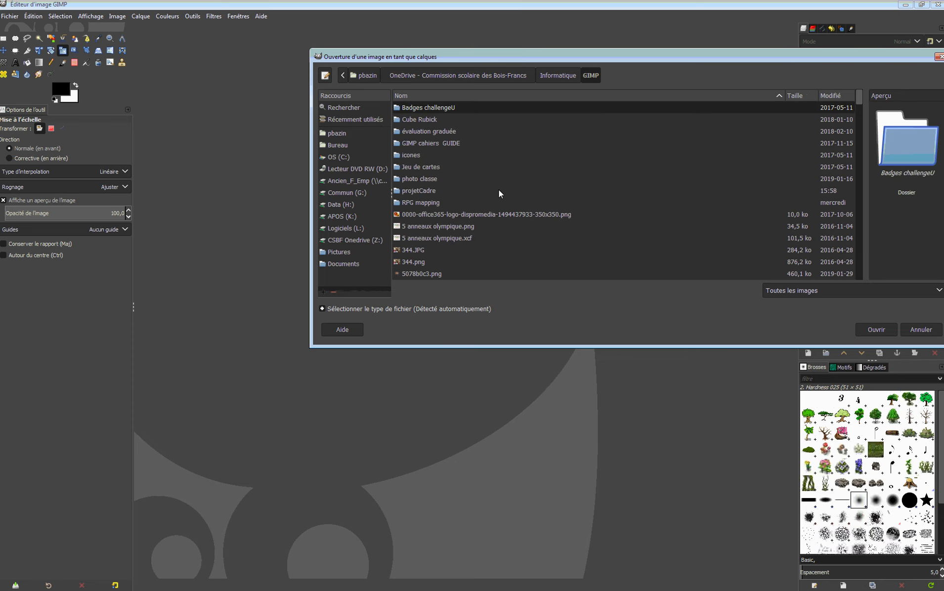
double_click(420, 191)
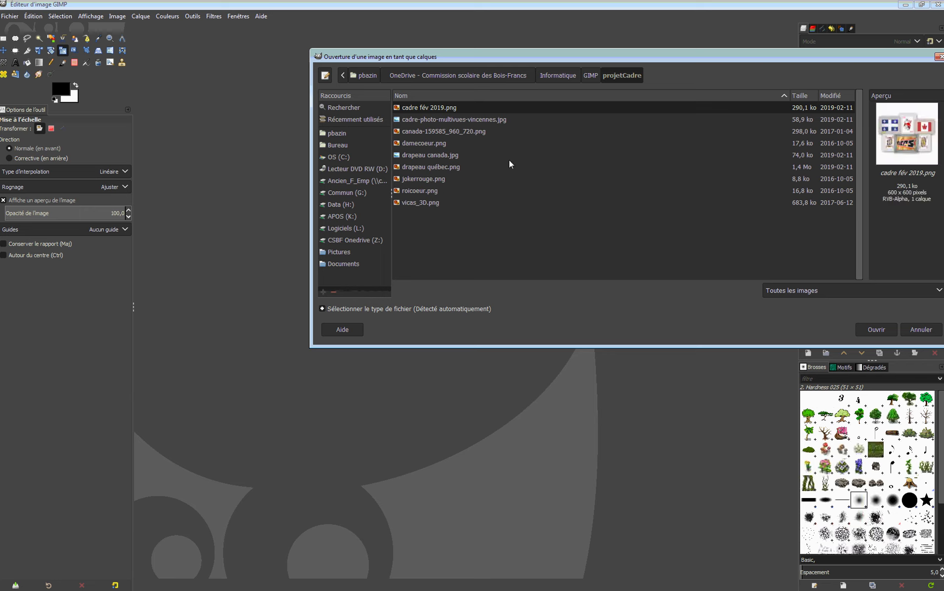
- Open all files from cadre-photo-multivues-vincennes.jpg through vicas_3D.png as layers, leaving out cadre fév 2019.png
click(434, 122)
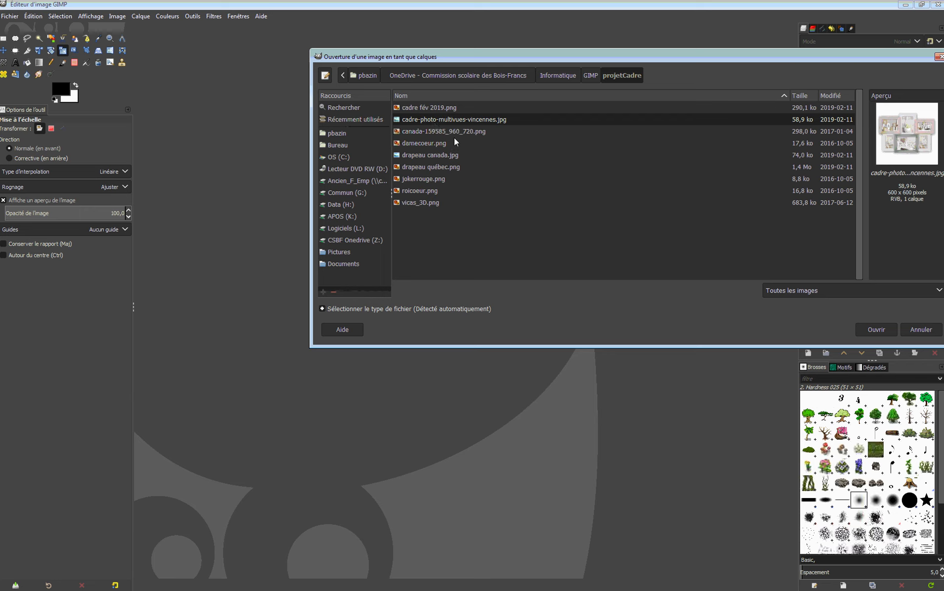
drag(454, 136, 464, 203)
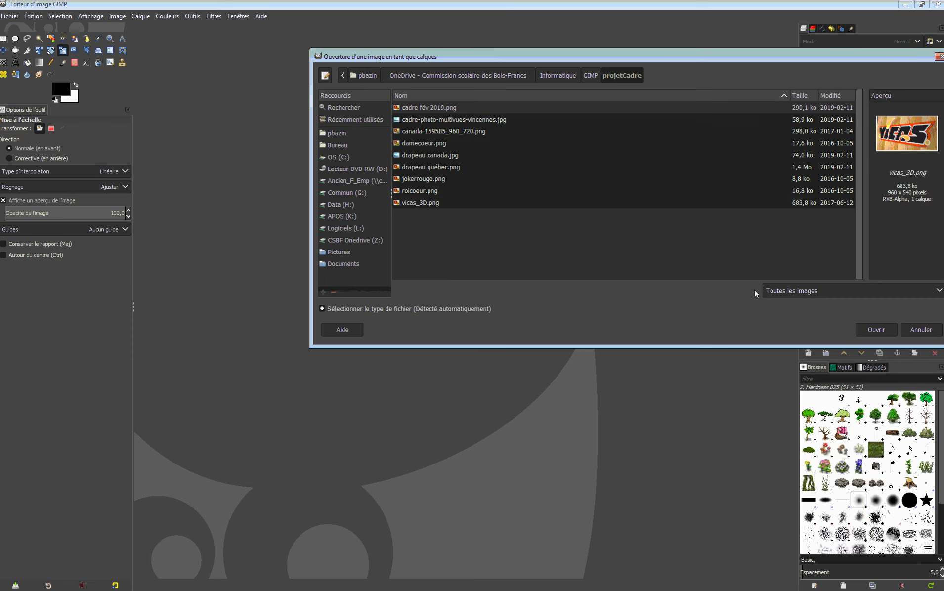
click(879, 330)
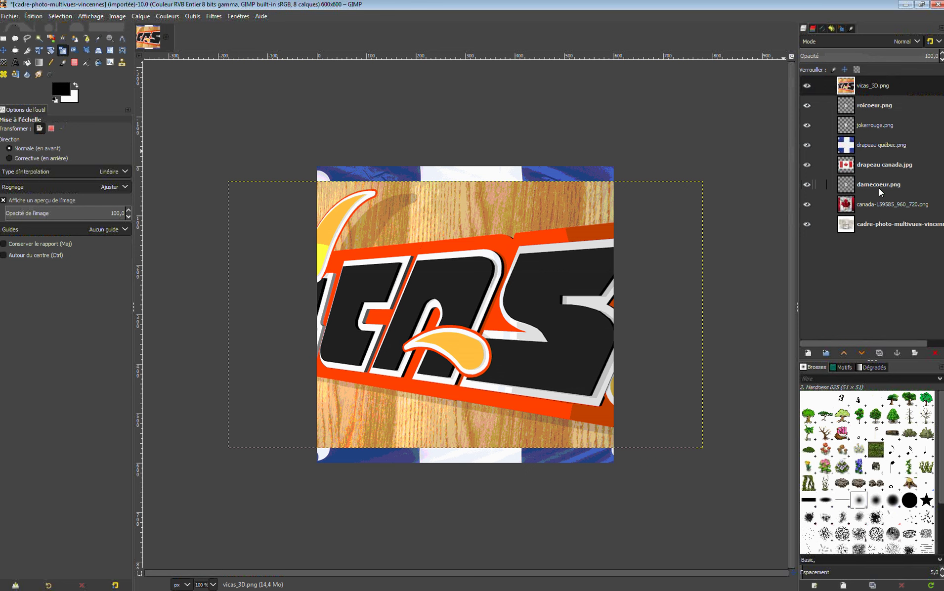
- Hide every layer above cadre-photo-multivues-vincennes.jpg, from vicas_3D.png down to canada-159585_960_720.png
click(807, 86)
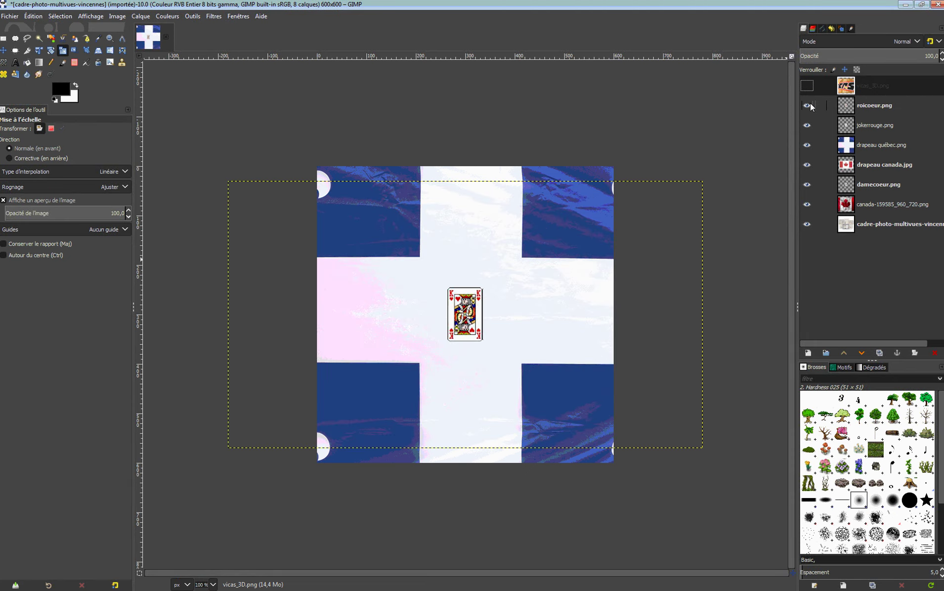
click(809, 104)
click(806, 125)
click(806, 145)
click(807, 164)
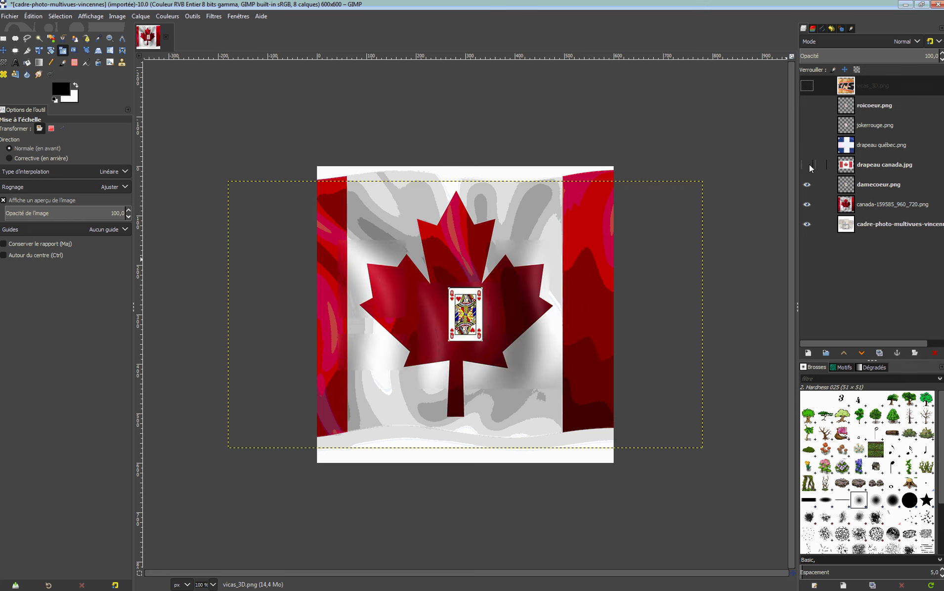
click(807, 185)
click(807, 204)
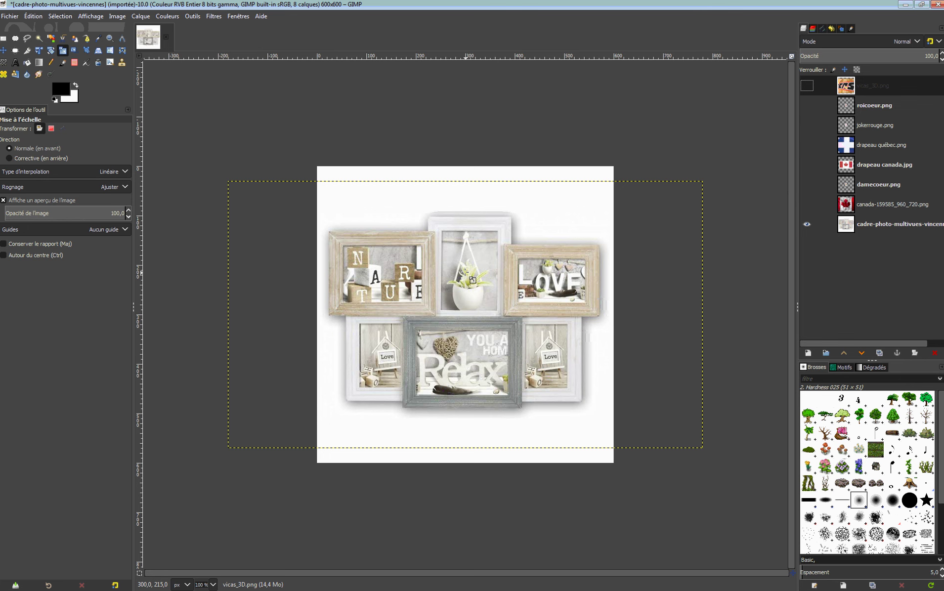
- Add an alpha channel to the cadre-photo-multivues-vincennes.jpg layer
click(905, 223)
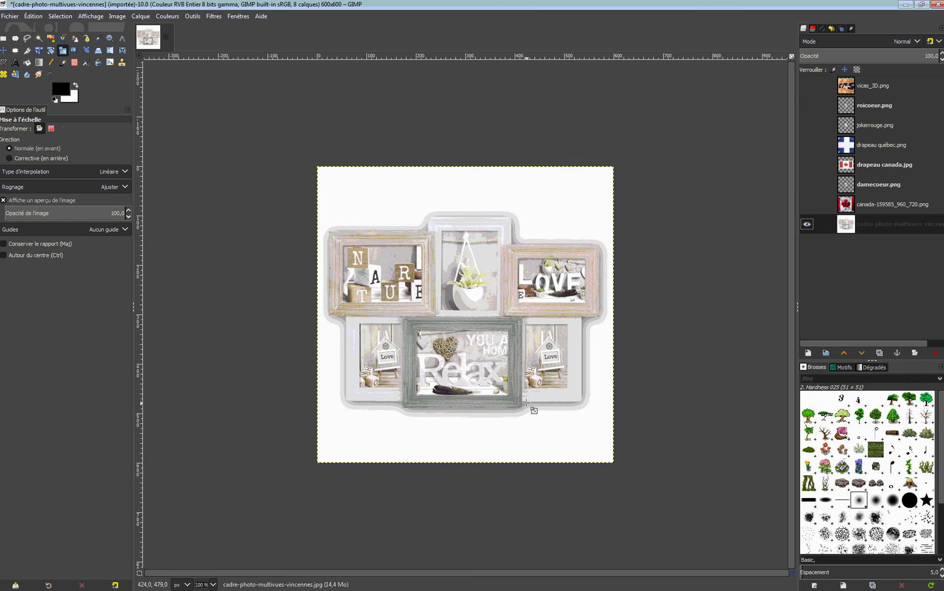
scroll(525, 403, up, 1)
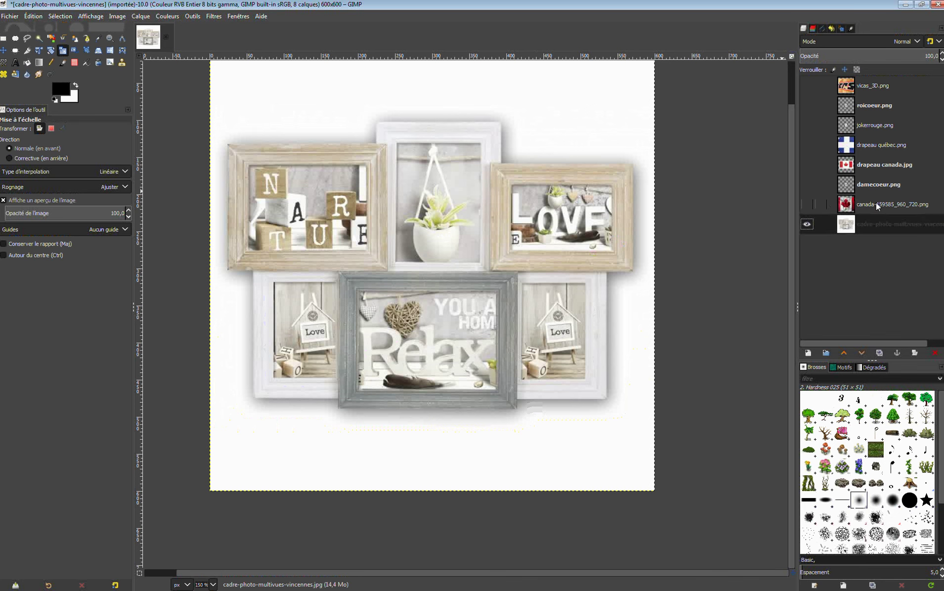
right_click(883, 224)
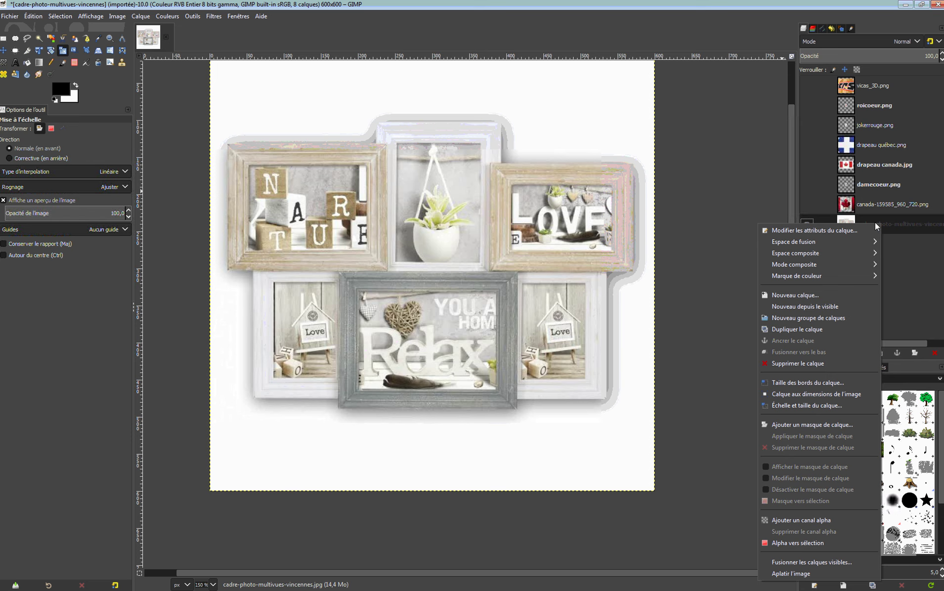
click(791, 520)
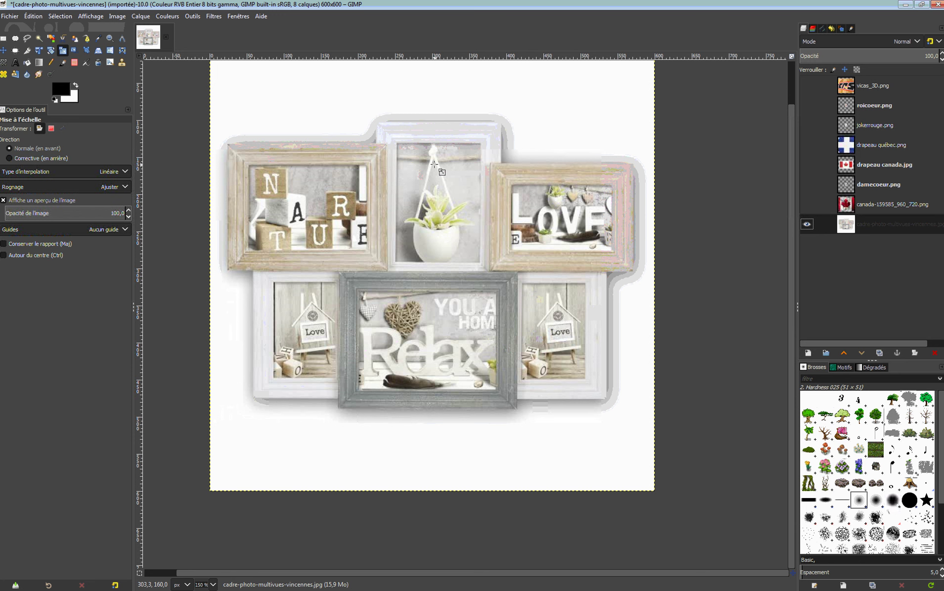
- Select the plant photo inside the upper middle frame with a rectangle of about 111 × 161 px and delete it
key(r)
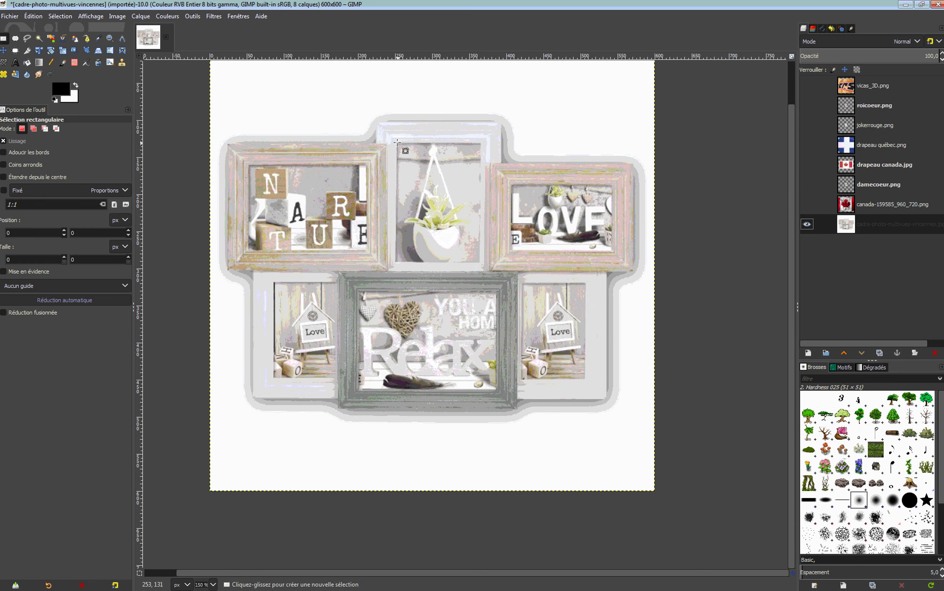
drag(397, 143, 480, 265)
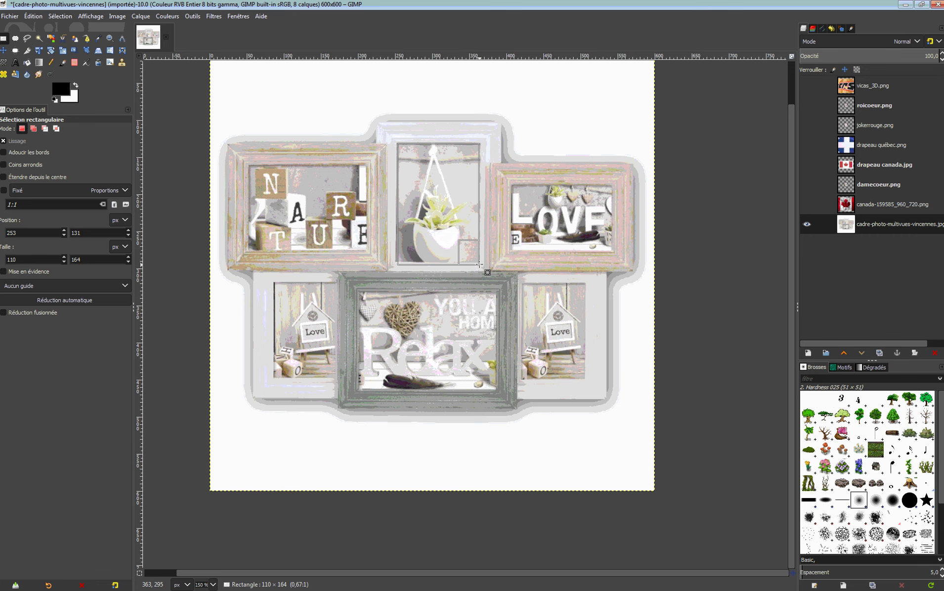
drag(479, 265, 479, 262)
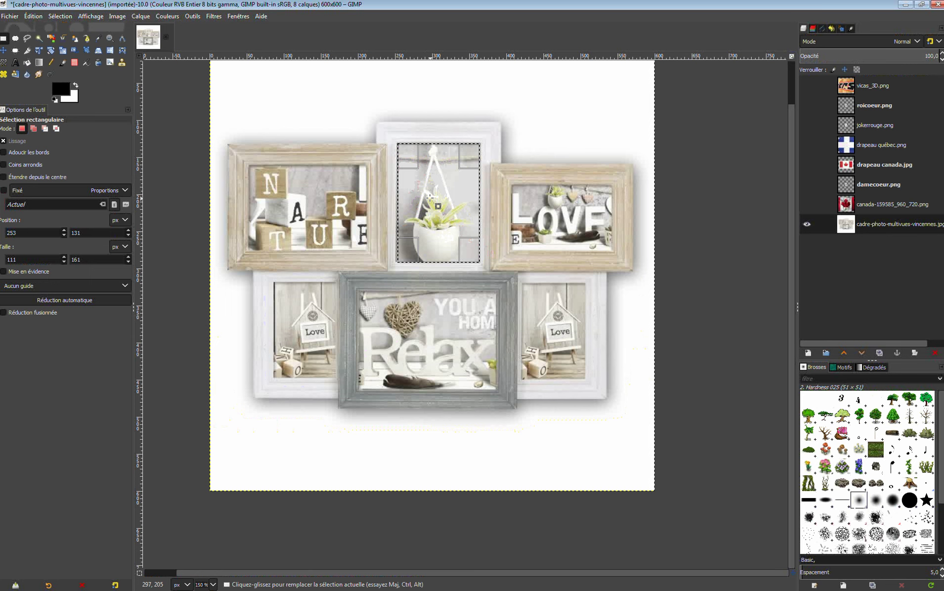
key(Delete)
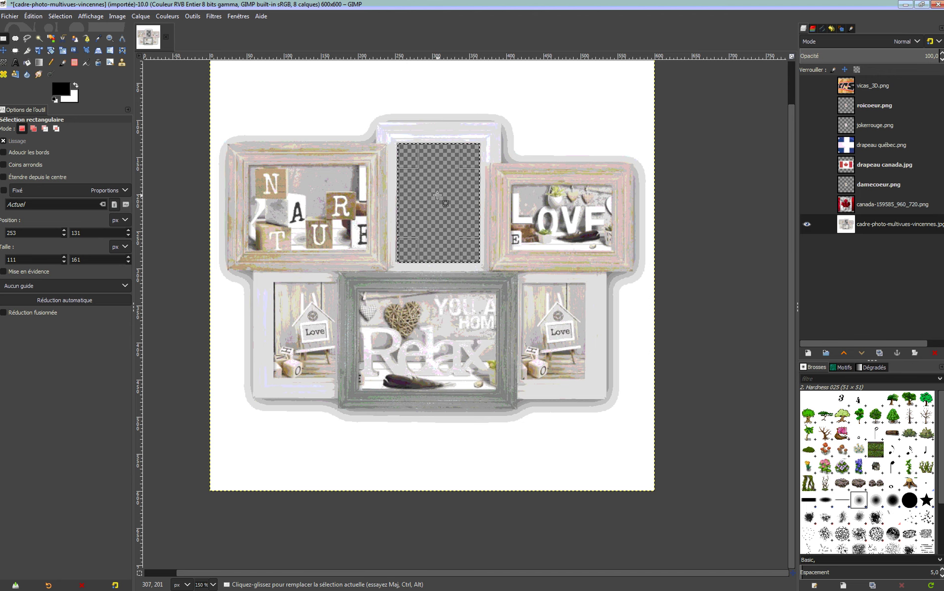
- Cut out the pictures inside the upper right and upper left frames with rectangular selections of about 136 × 88 px and 159 × 114 px
drag(512, 184, 613, 251)
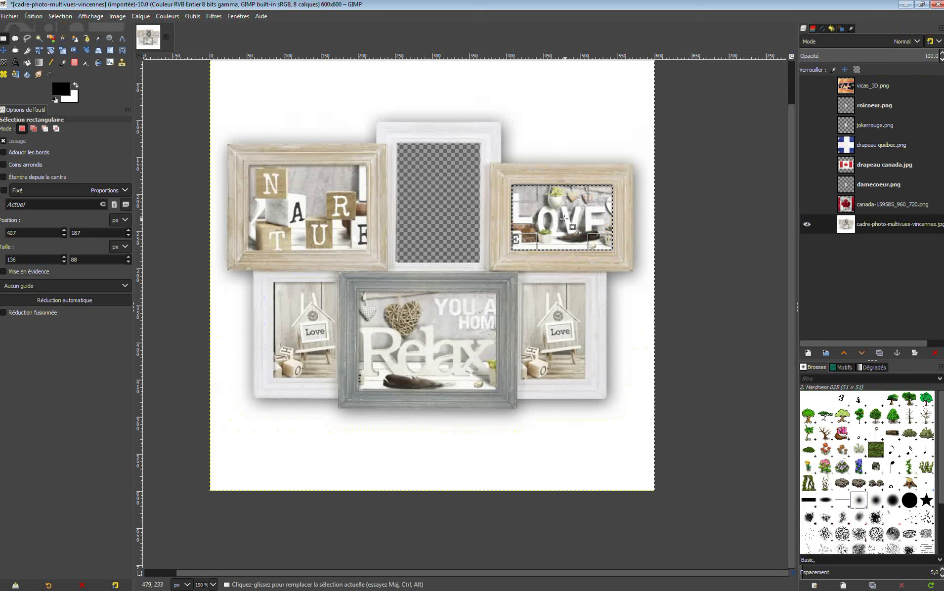
key(Delete)
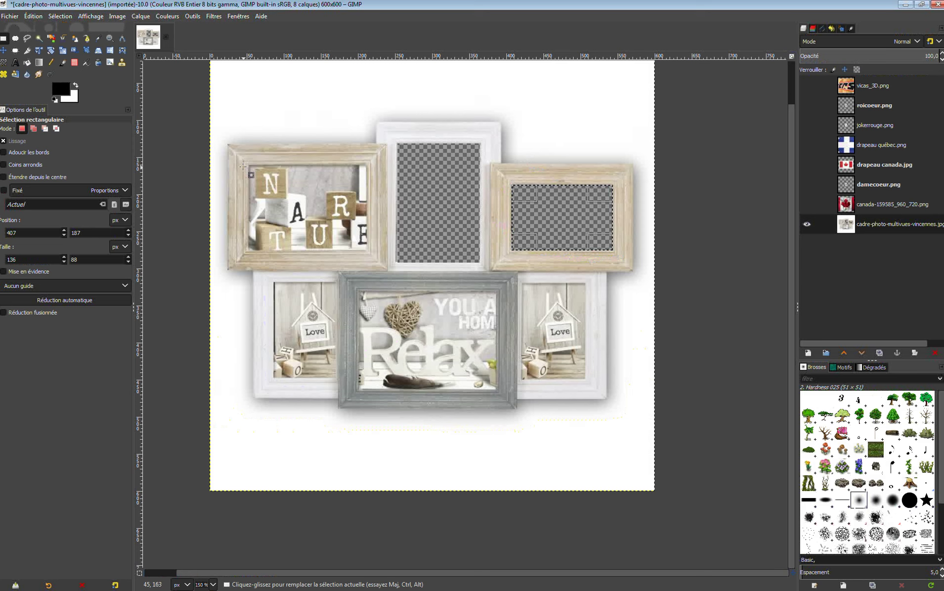
drag(247, 165, 366, 251)
key(Delete)
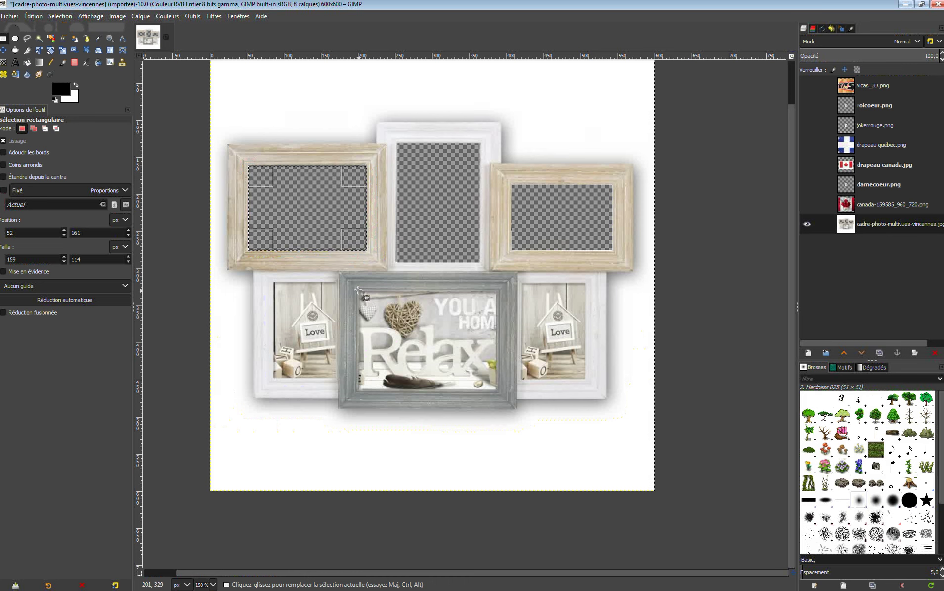
- Cut out the pictures inside the lower middle and lower right frames with rectangular selections of about 186 × 132 px and 85 × 126 px
drag(359, 291, 496, 388)
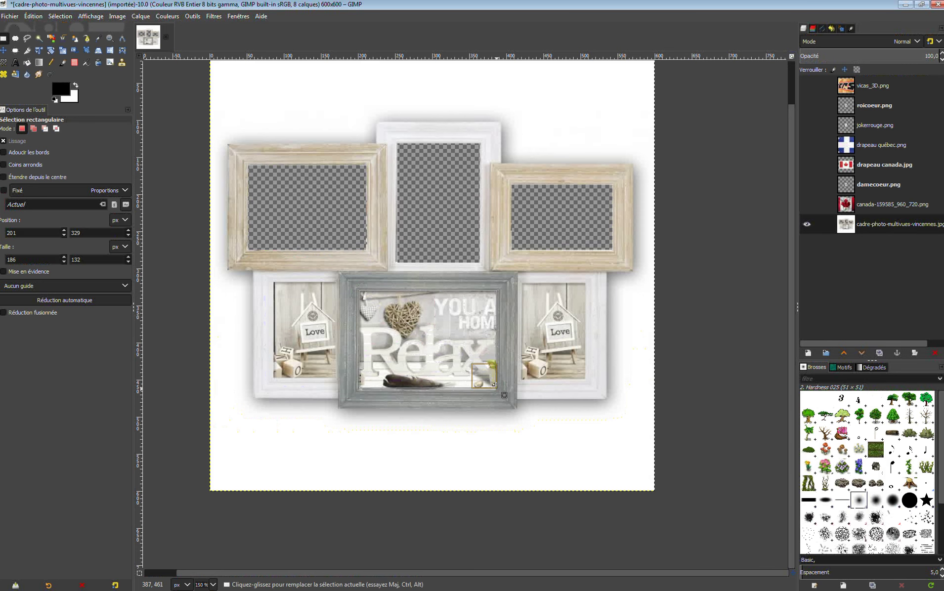
key(Delete)
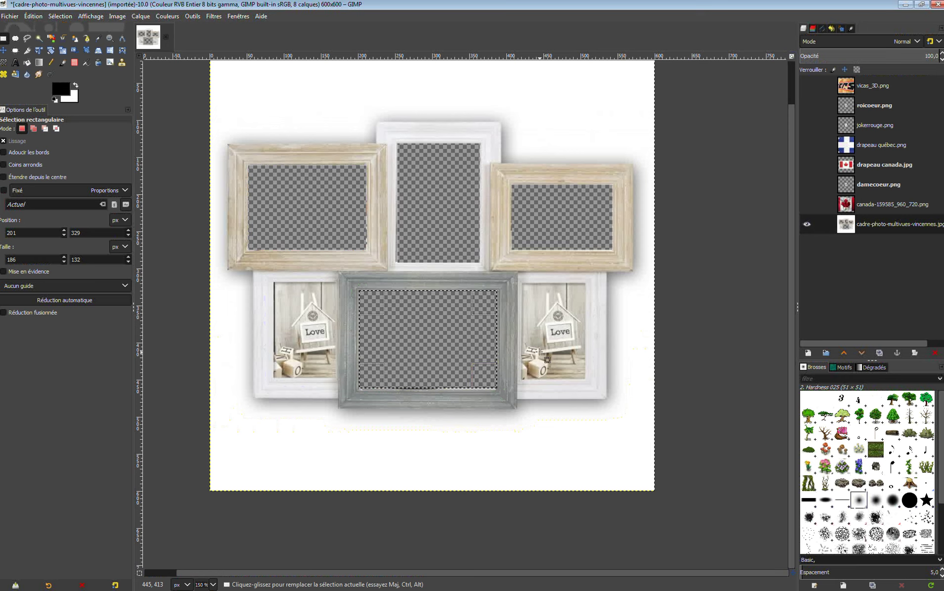
mouse_move(522, 284)
mouse_down()
mouse_move(582, 313)
mouse_move(586, 377)
mouse_up()
key(Delete)
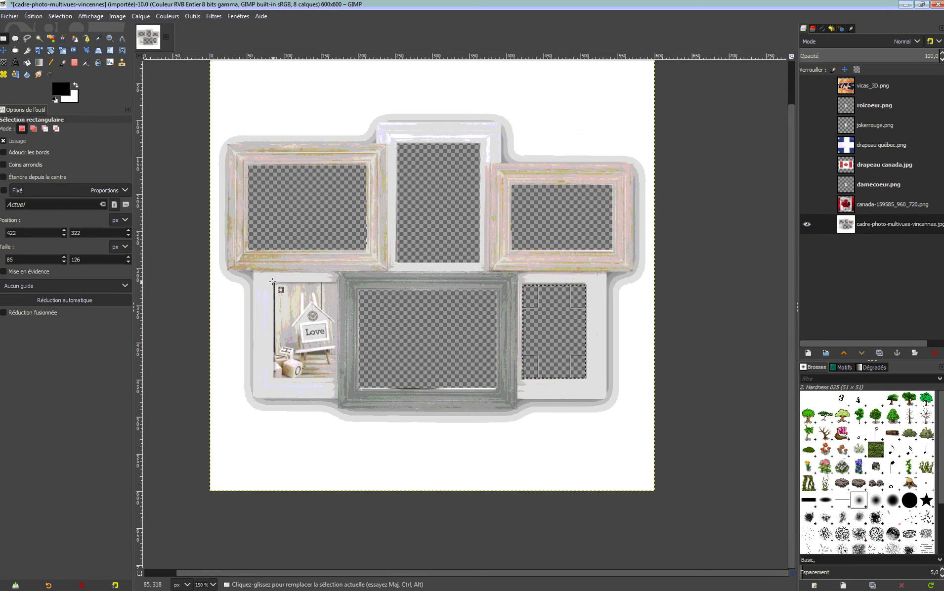
- Cut out the picture inside the lower left frame with a rectangle of about 87 × 129 px and clear the selection
mouse_move(272, 281)
mouse_down()
mouse_move(331, 353)
mouse_move(337, 377)
mouse_up()
key(Delete)
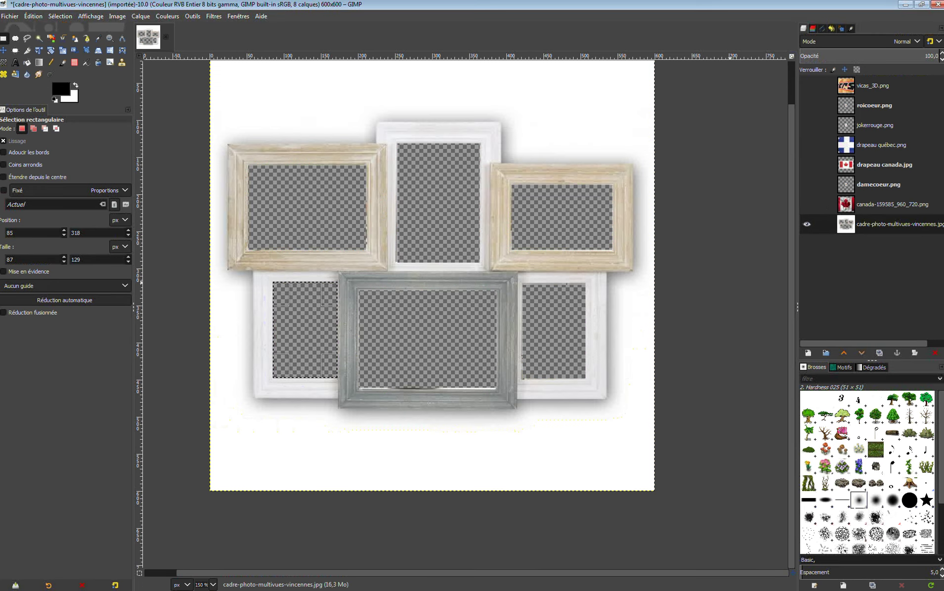
click(59, 16)
click(71, 40)
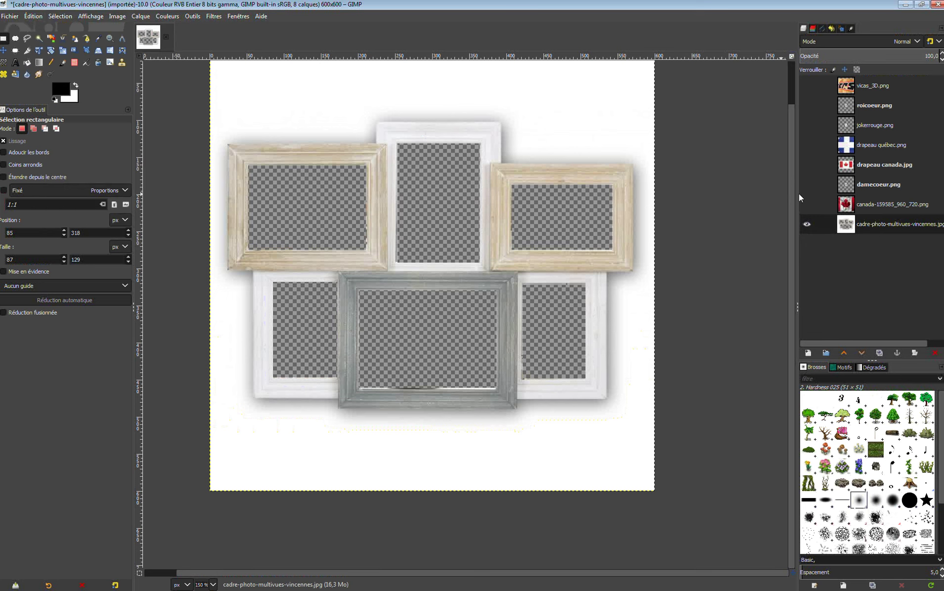
- Show the vicas_3D.png layer and scale it to about 188 × 137 px, placed over the opening of the lower middle frame
click(806, 86)
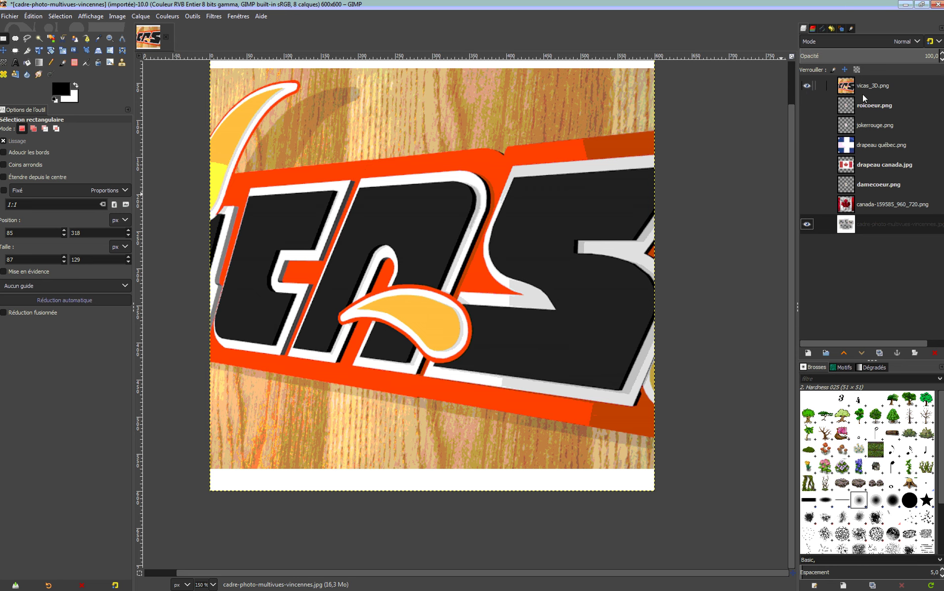
click(885, 84)
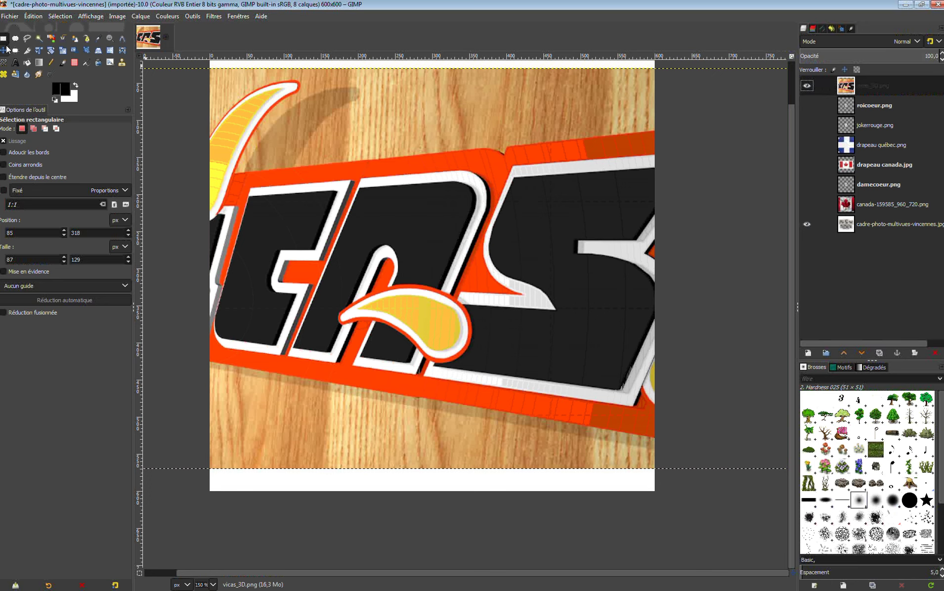
click(62, 50)
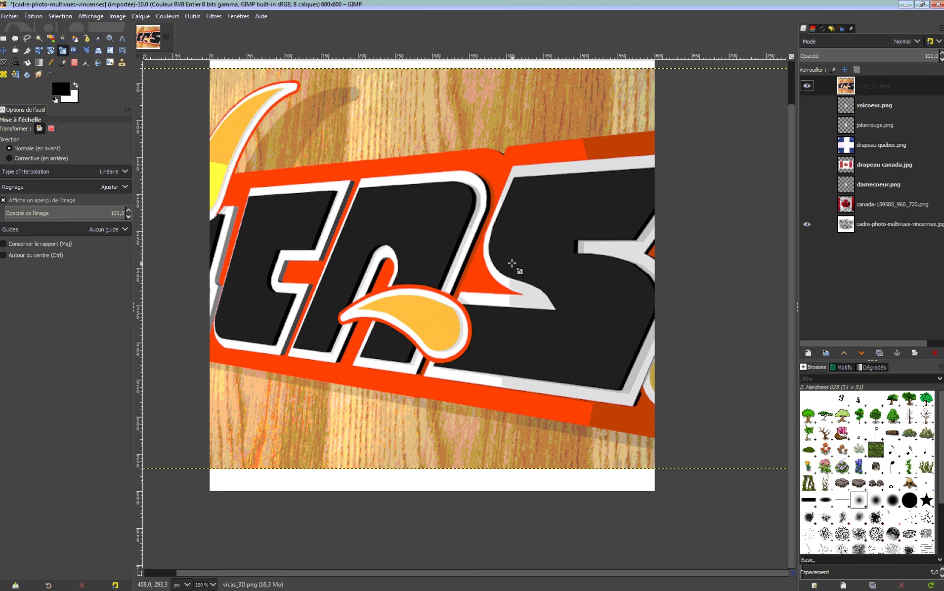
click(511, 264)
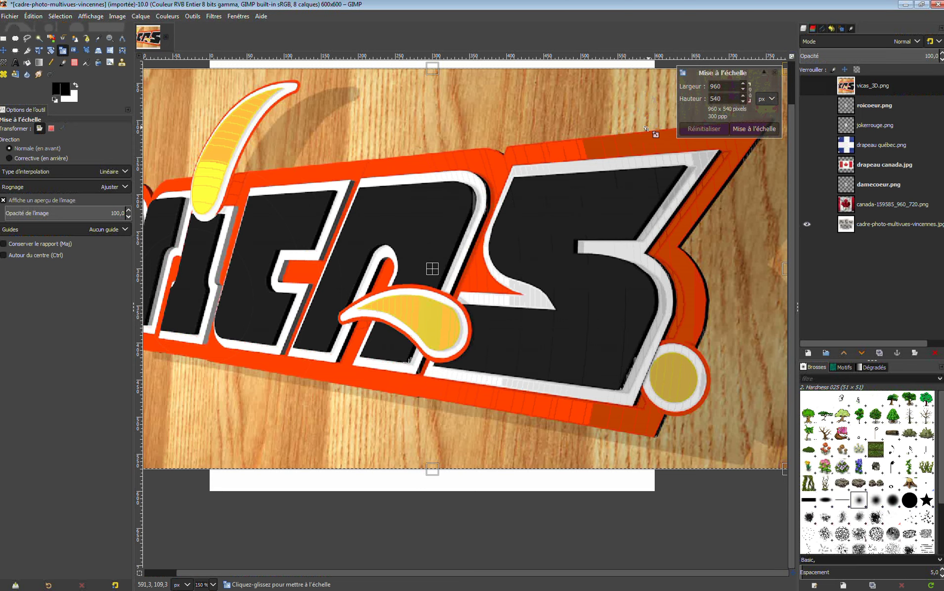
drag(727, 410, 324, 226)
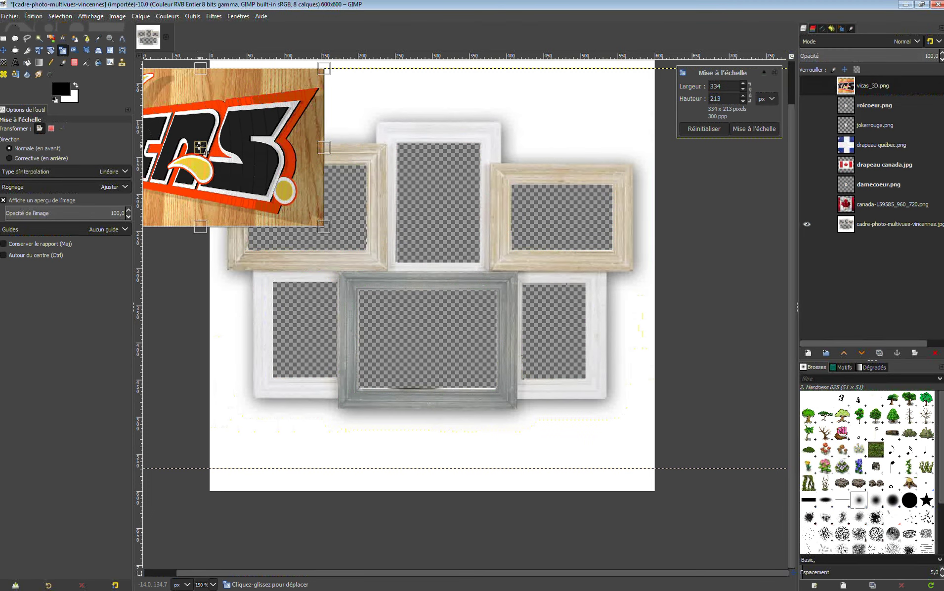
drag(206, 151, 468, 266)
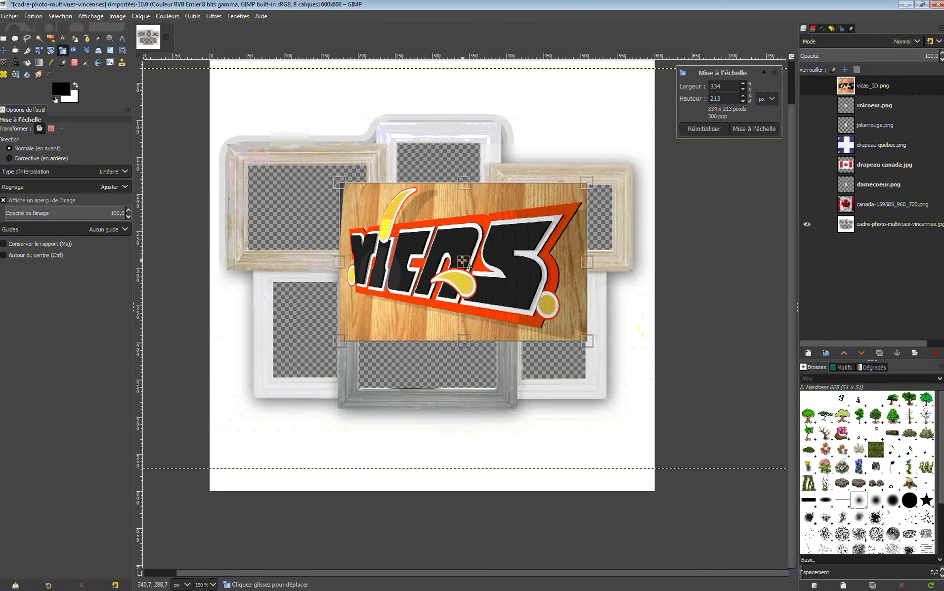
drag(587, 341, 469, 271)
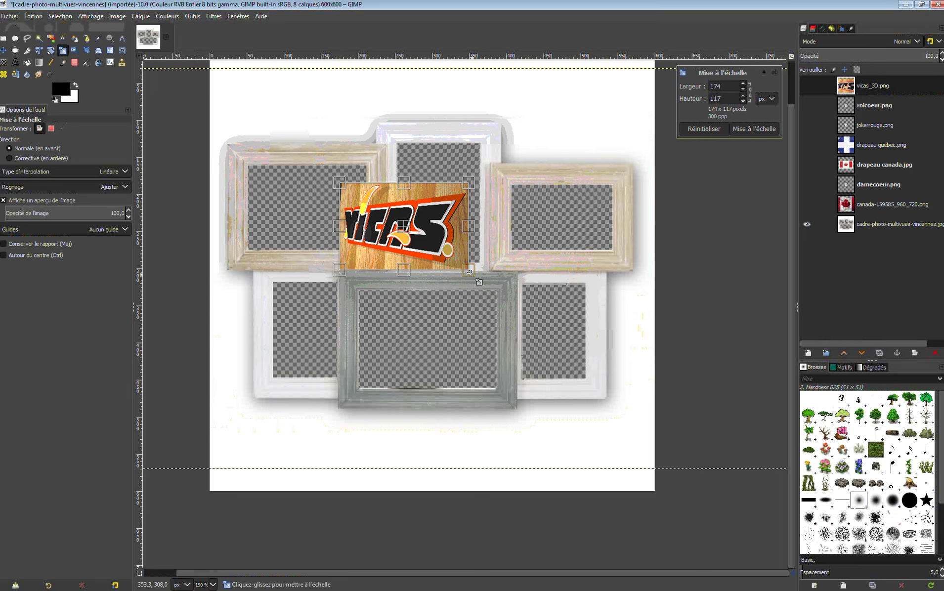
drag(406, 228, 427, 336)
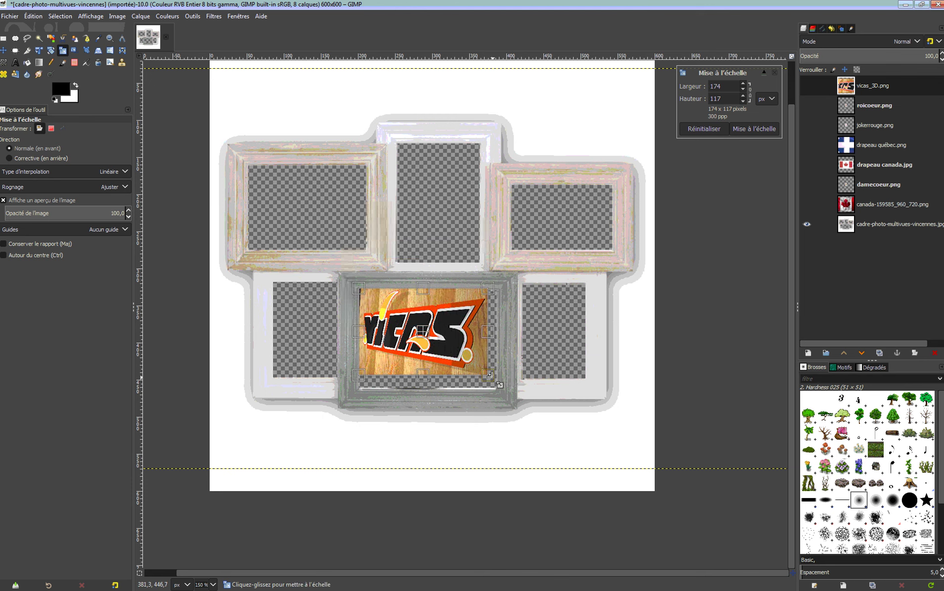
drag(500, 385, 510, 398)
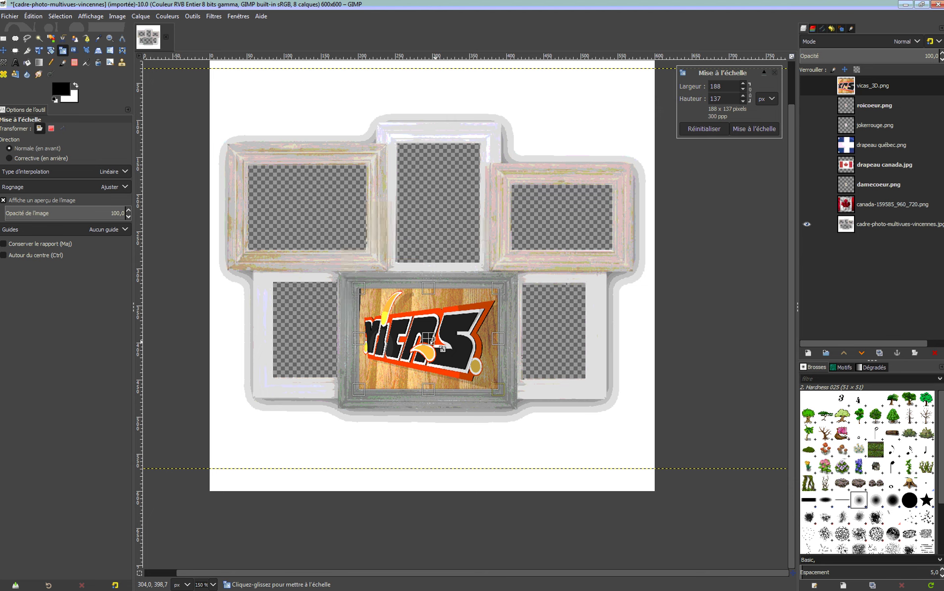
key(Return)
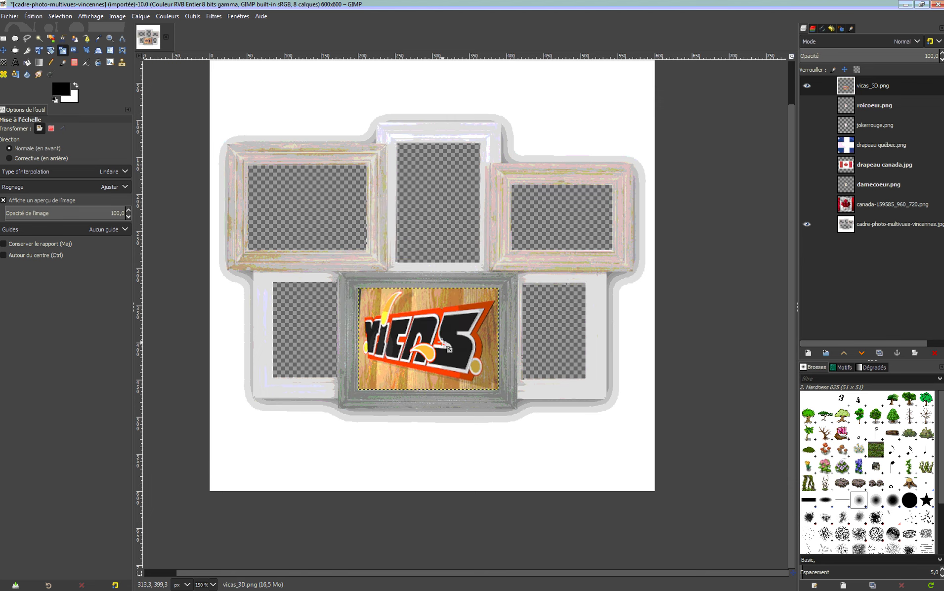
- Show the roicoeur.png layer and move the king card to the upper left corner of the lower left frame's opening
click(890, 105)
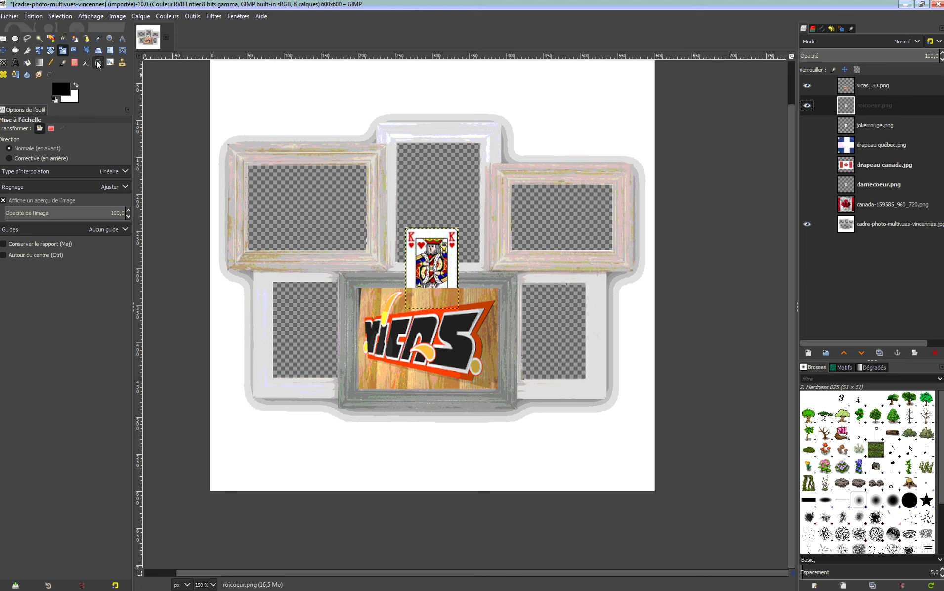
click(6, 53)
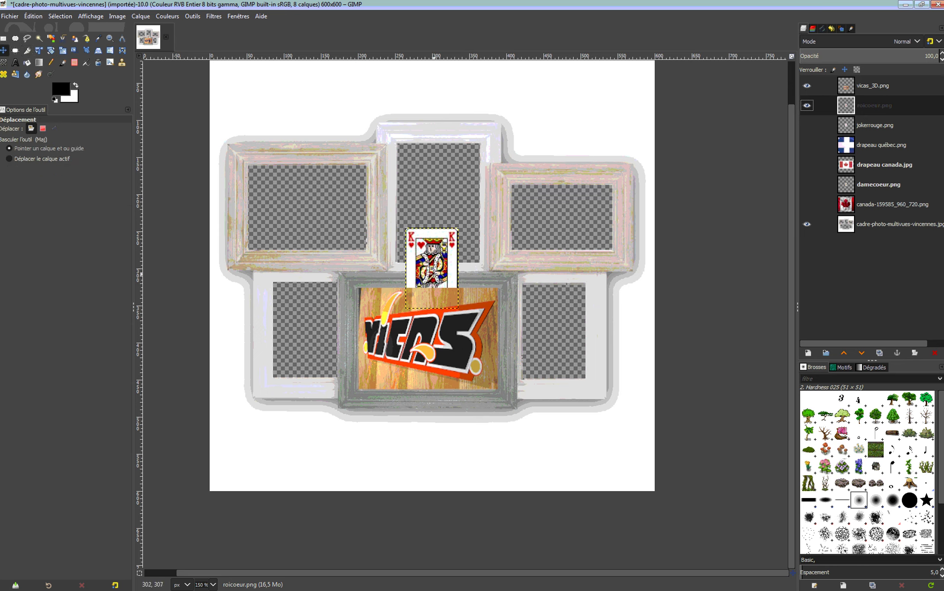
drag(438, 276, 306, 331)
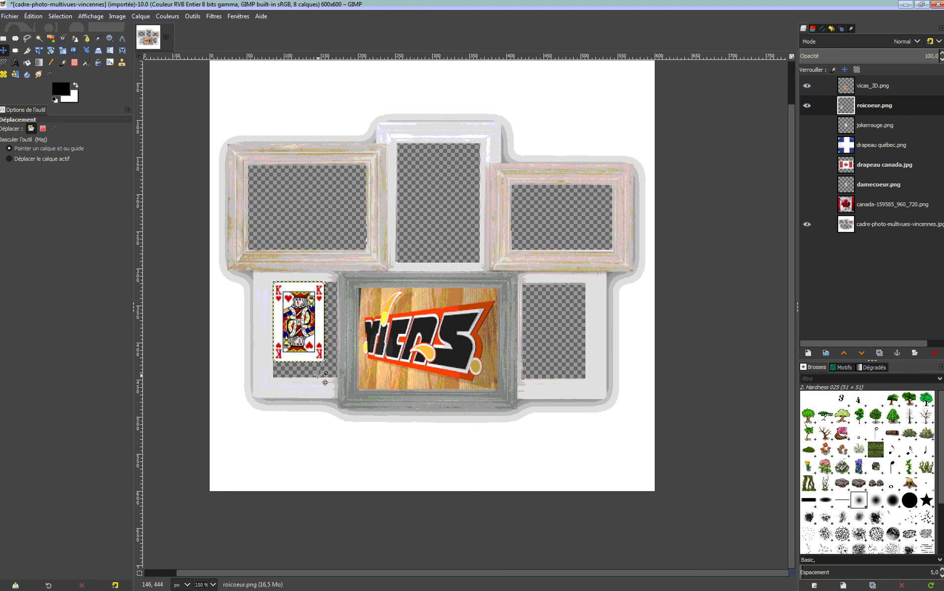
- Scale the king of hearts card to about 90 × 130 px so it fills the lower left frame
key(shift+s)
click(304, 324)
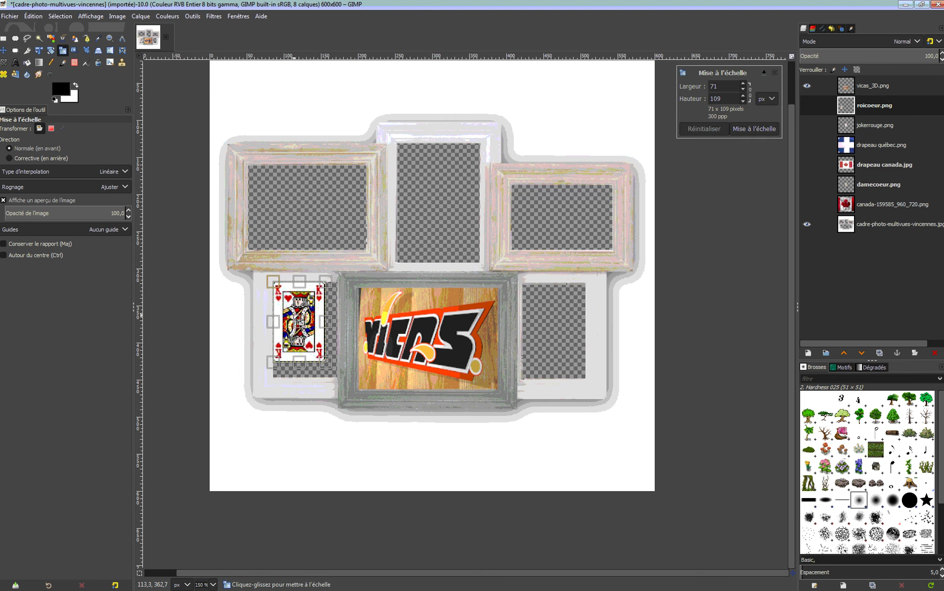
drag(331, 371, 349, 386)
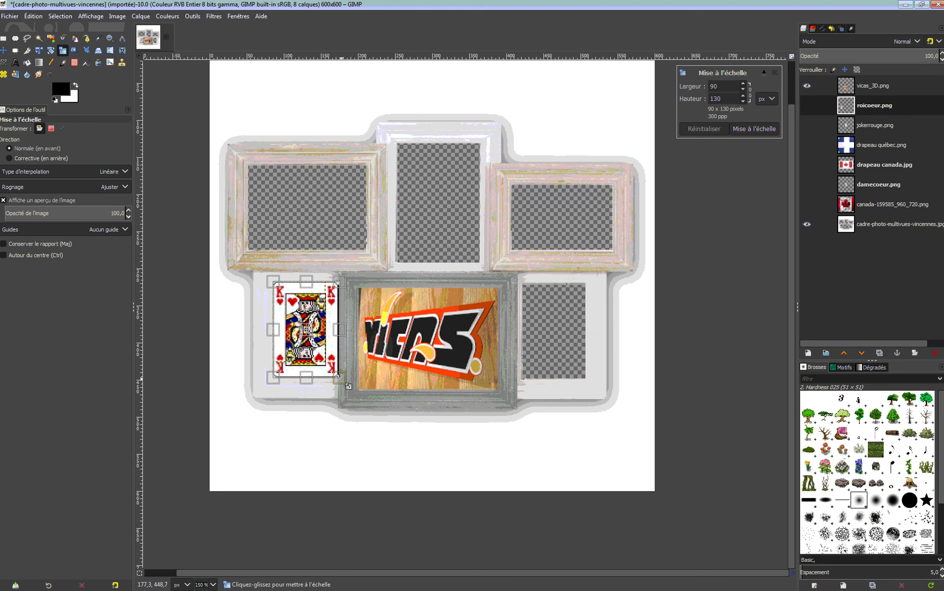
click(771, 131)
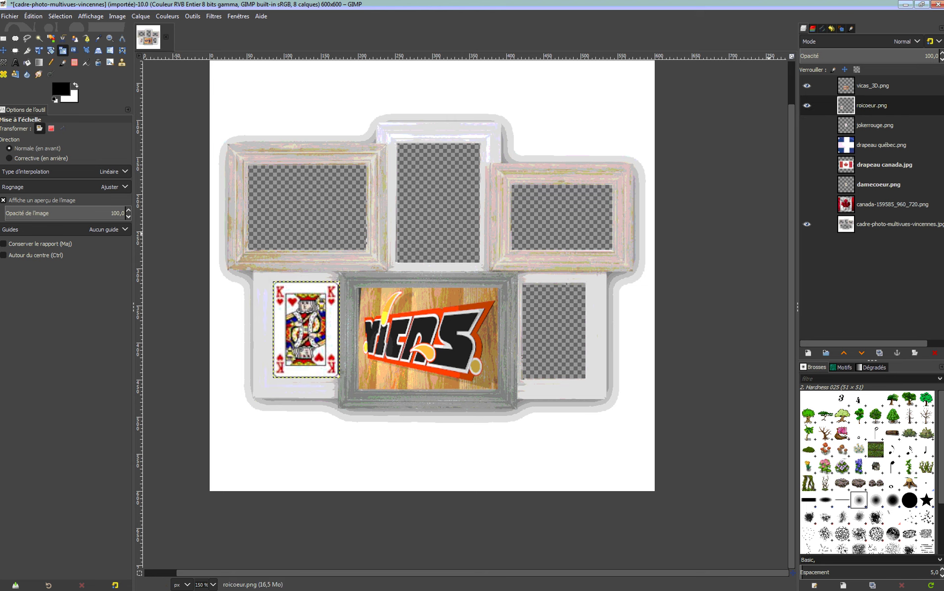
- Show the jokerrouge.png layer and move the joker card to the upper left corner of the upper middle frame's opening
click(887, 125)
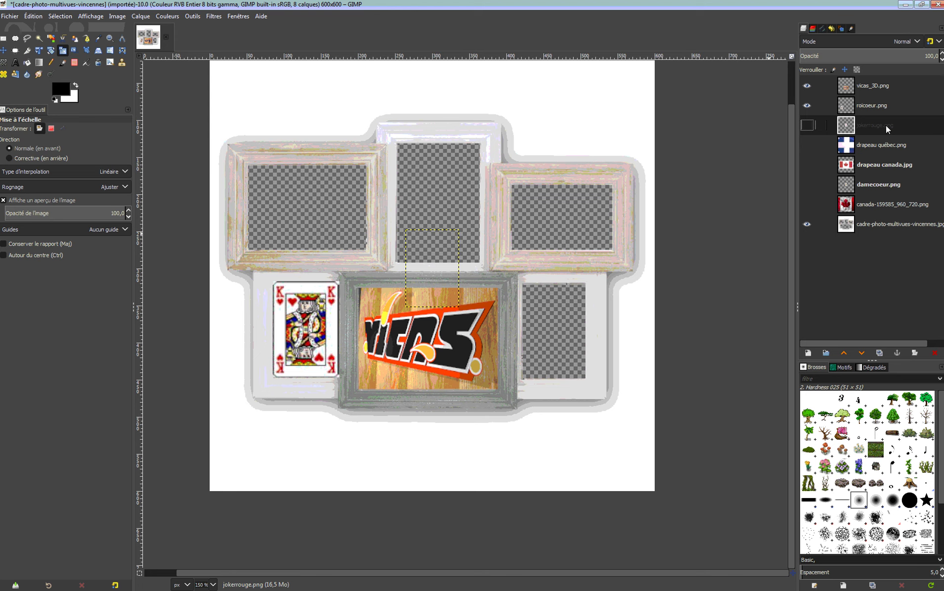
click(4, 50)
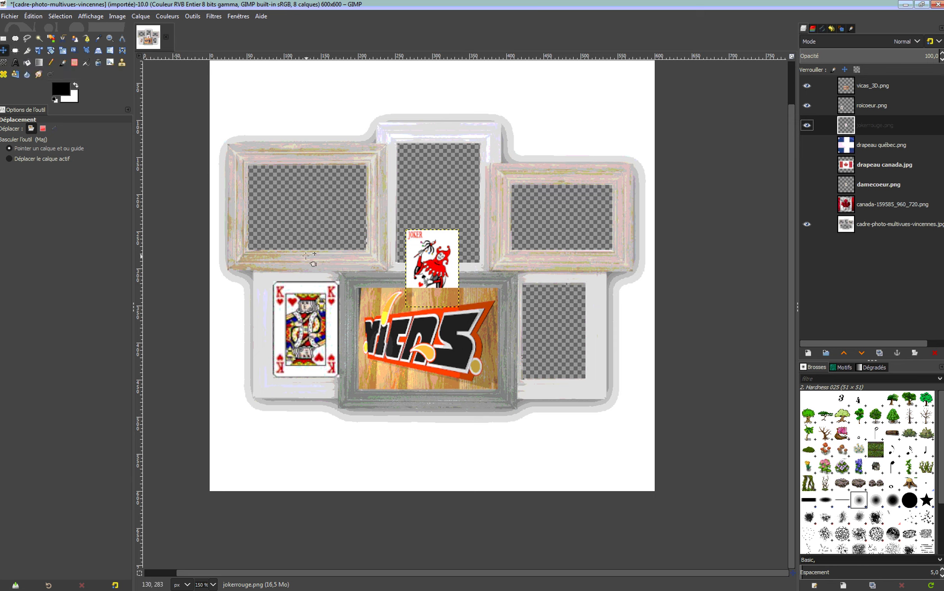
drag(422, 276, 414, 190)
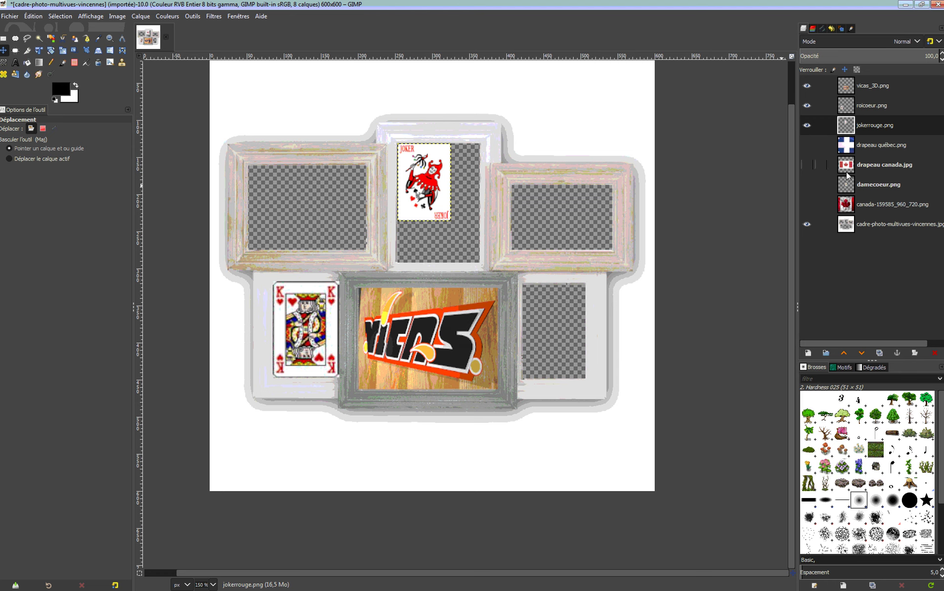
- Scale the joker card so it fills the opening of the upper middle frame
key(shift+s)
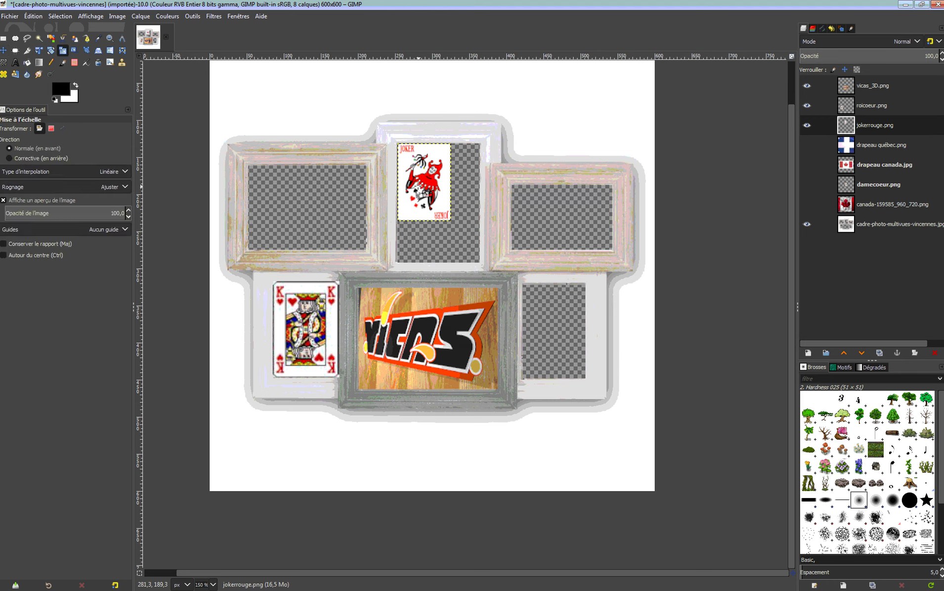
click(418, 201)
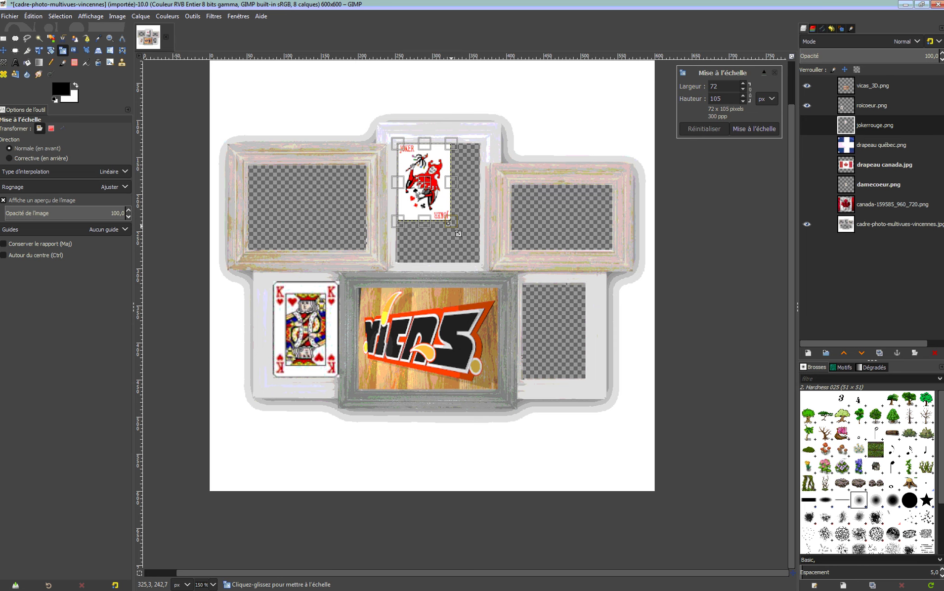
drag(458, 233, 480, 263)
click(754, 128)
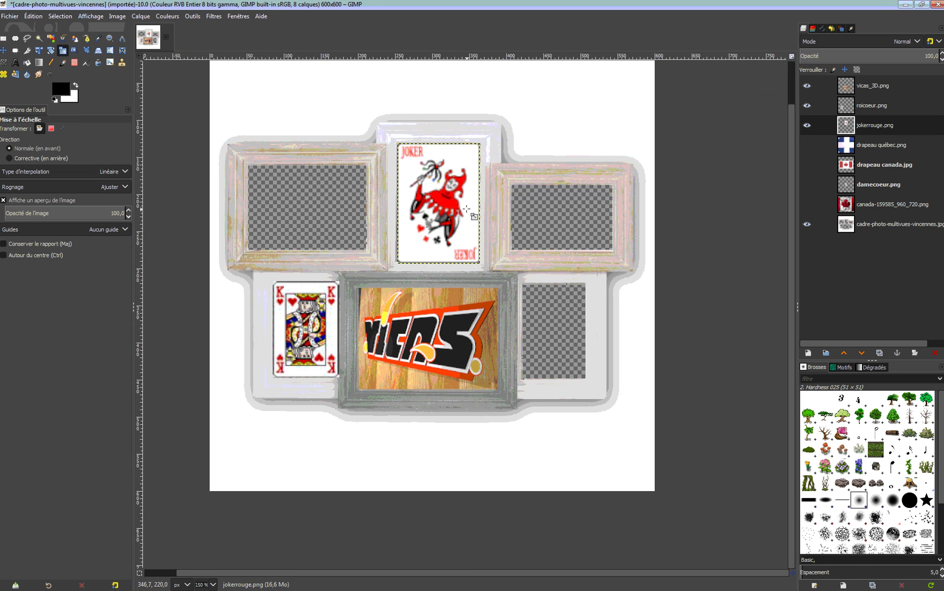
- Show the drapeau québec.png layer and scale it down proportionally to about 998 × 665 px
click(888, 144)
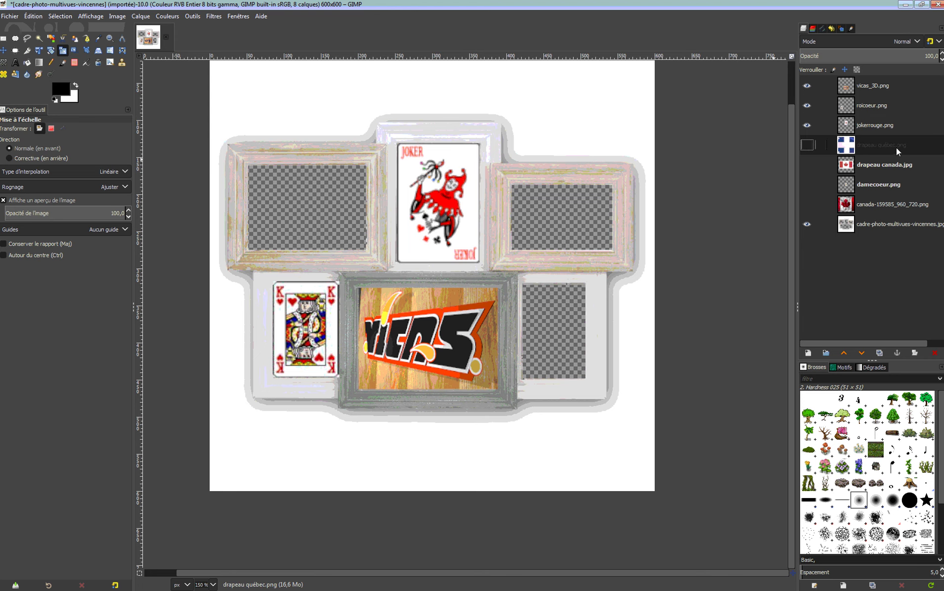
click(807, 144)
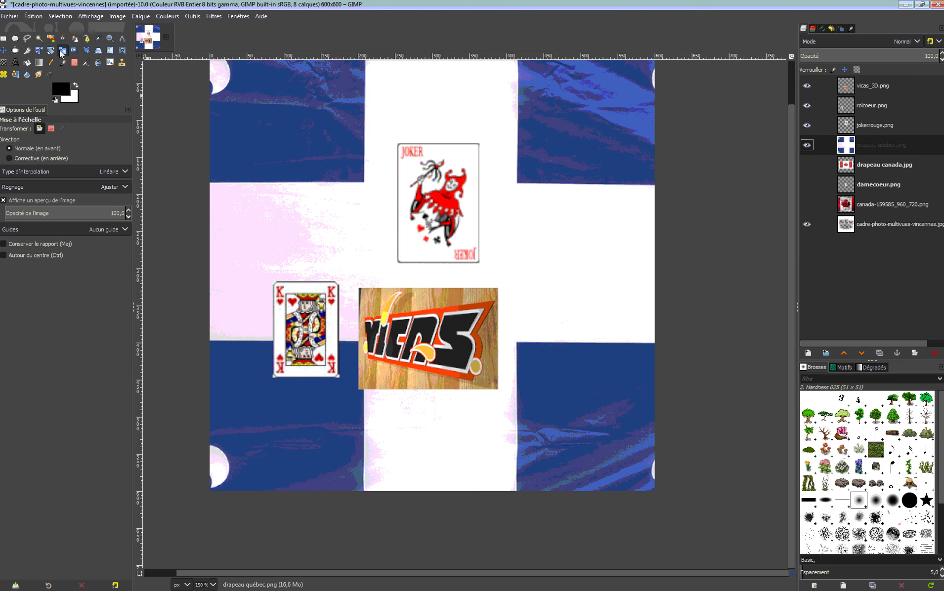
click(552, 259)
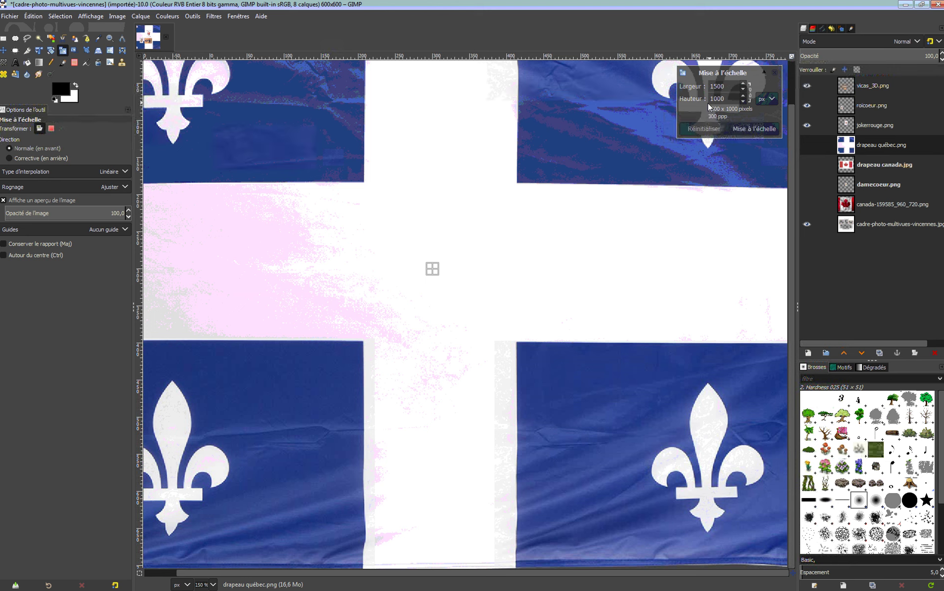
click(750, 95)
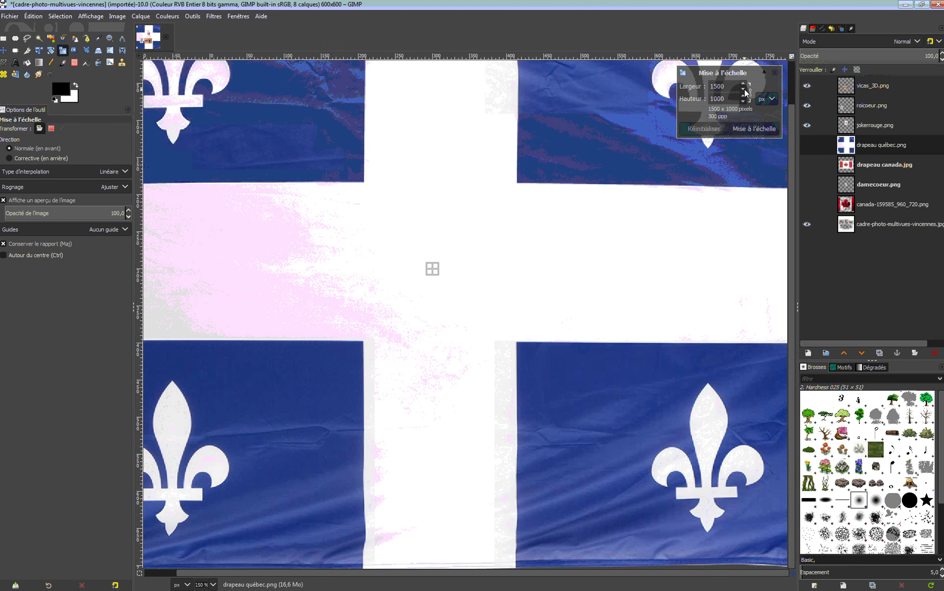
scroll(743, 92, down, 8)
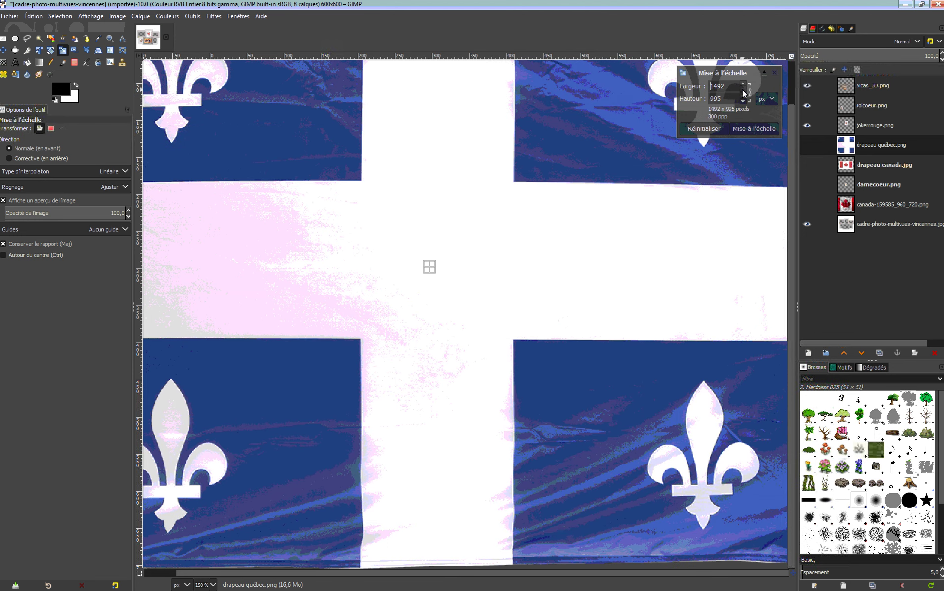
scroll(743, 93, down, 20)
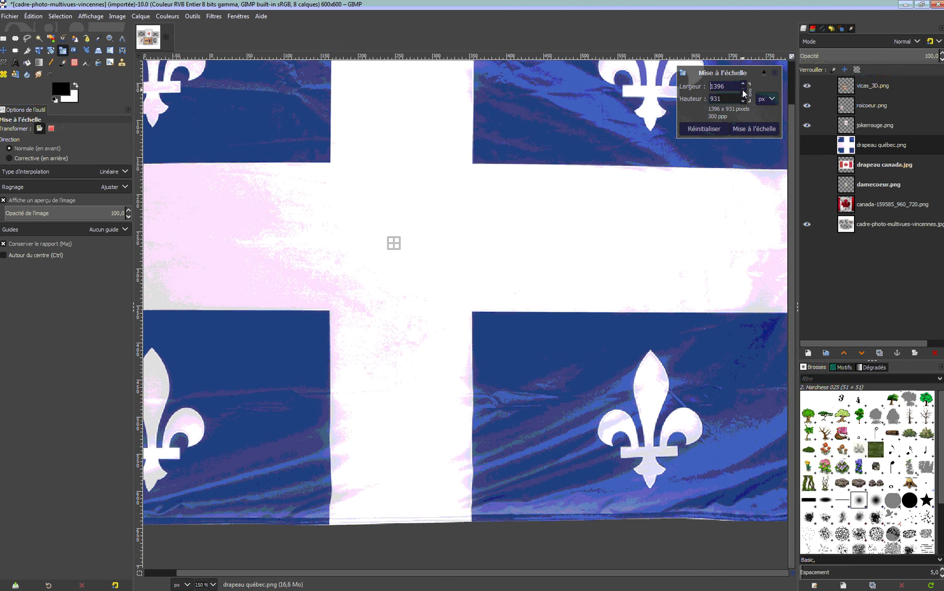
scroll(743, 92, down, 10)
scroll(743, 93, down, 20)
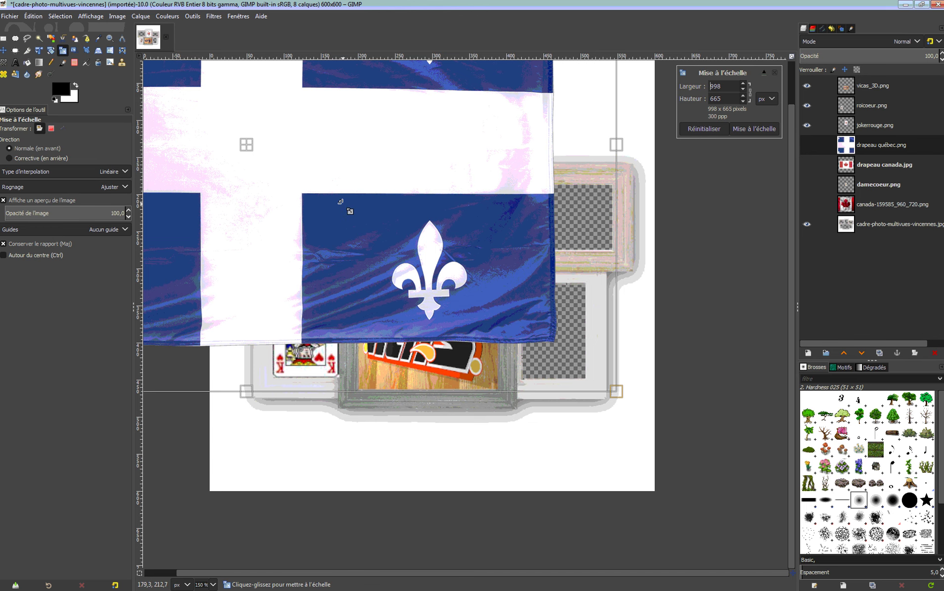
- Reduce the Québec flag to about 270 × 180 px and move it over the upper left frame
drag(340, 201, 407, 259)
drag(685, 449, 434, 281)
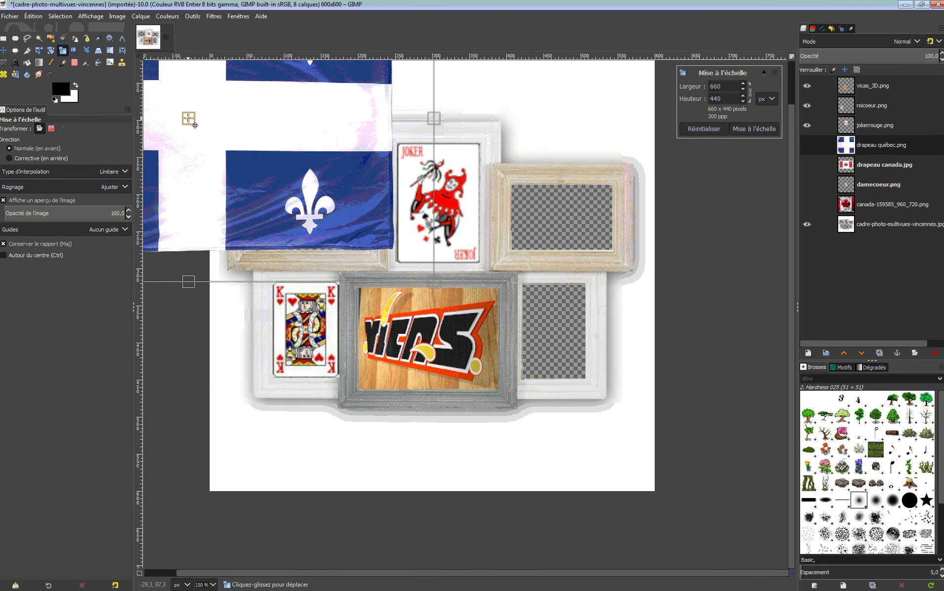
drag(194, 125, 447, 307)
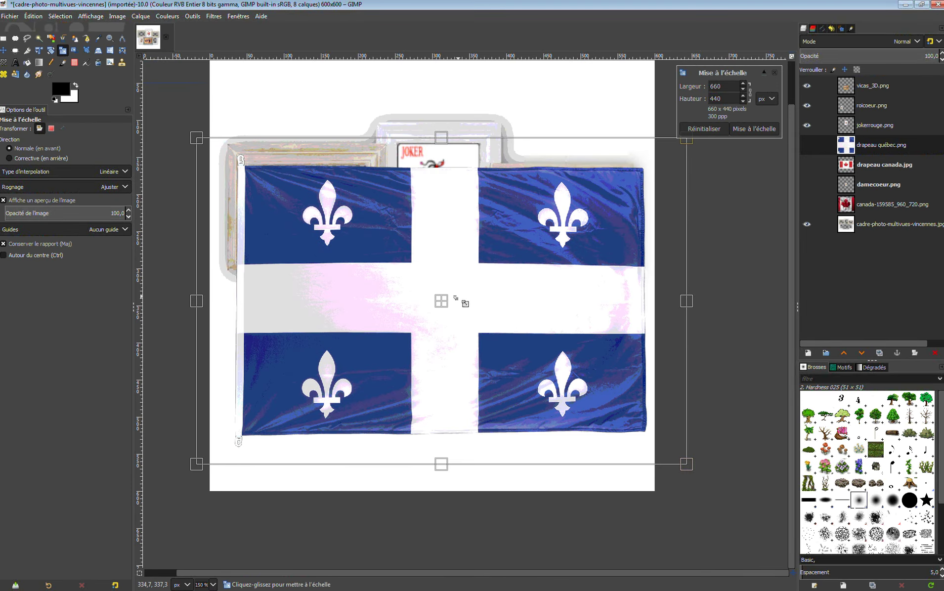
drag(701, 472, 427, 280)
drag(296, 205, 333, 223)
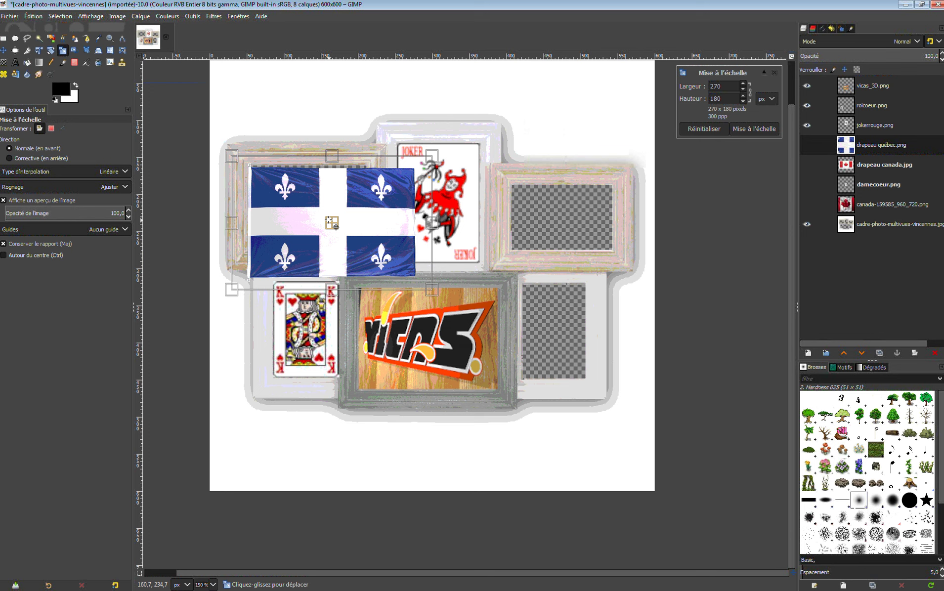
- Scale the Québec flag to about 218 × 145 px to cover the upper left opening, and lower its layer beneath the frame layer
drag(431, 289, 374, 262)
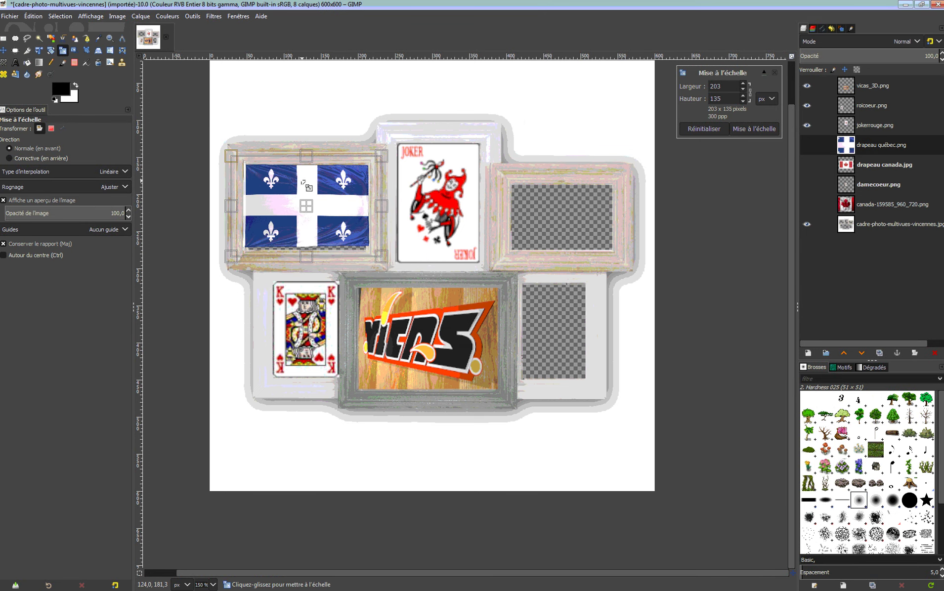
drag(306, 254, 306, 262)
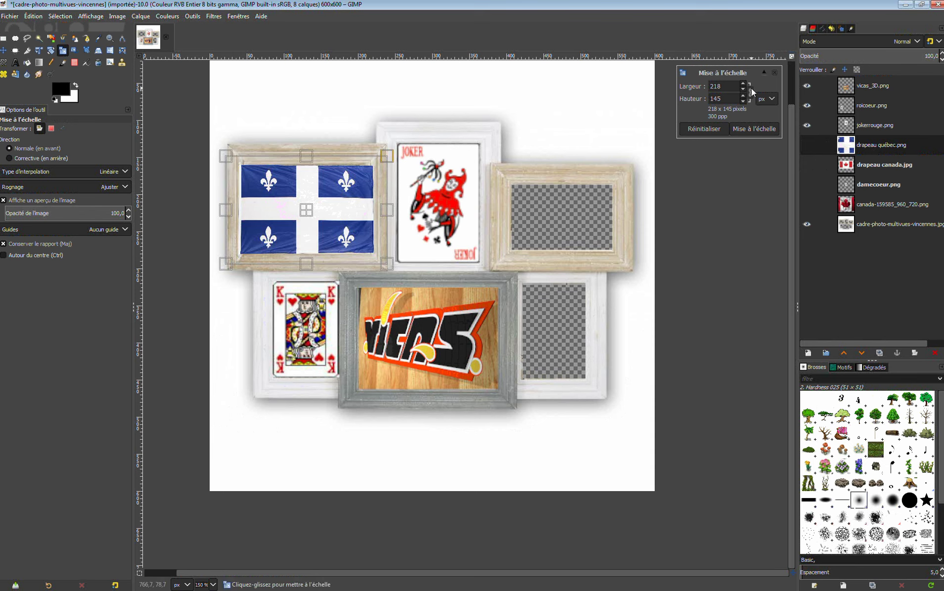
click(753, 129)
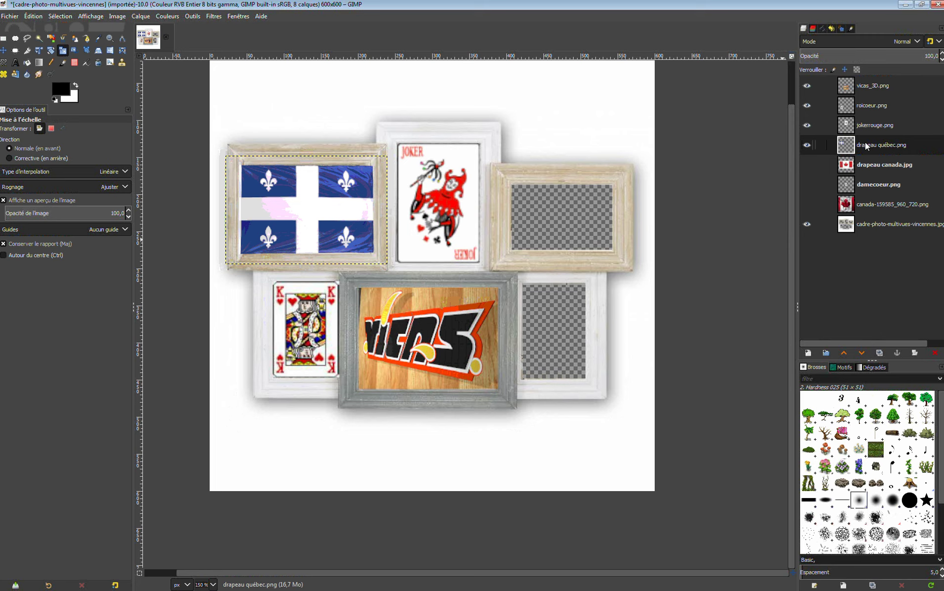
shift+click(861, 353)
click(861, 353)
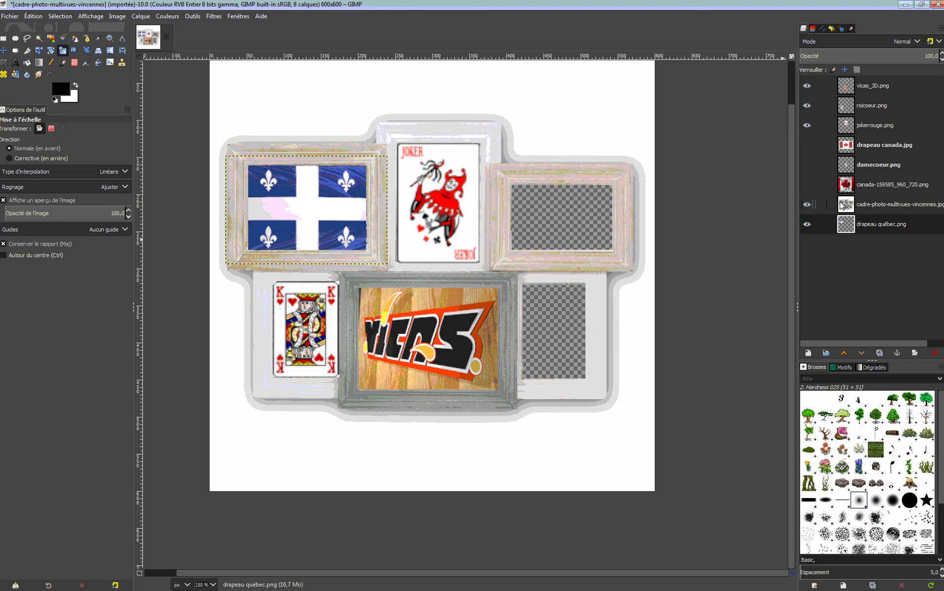
- Compare the drapeau canada.jpg and canada-159585_960_720.png flags by showing and hiding each layer in turn
click(883, 146)
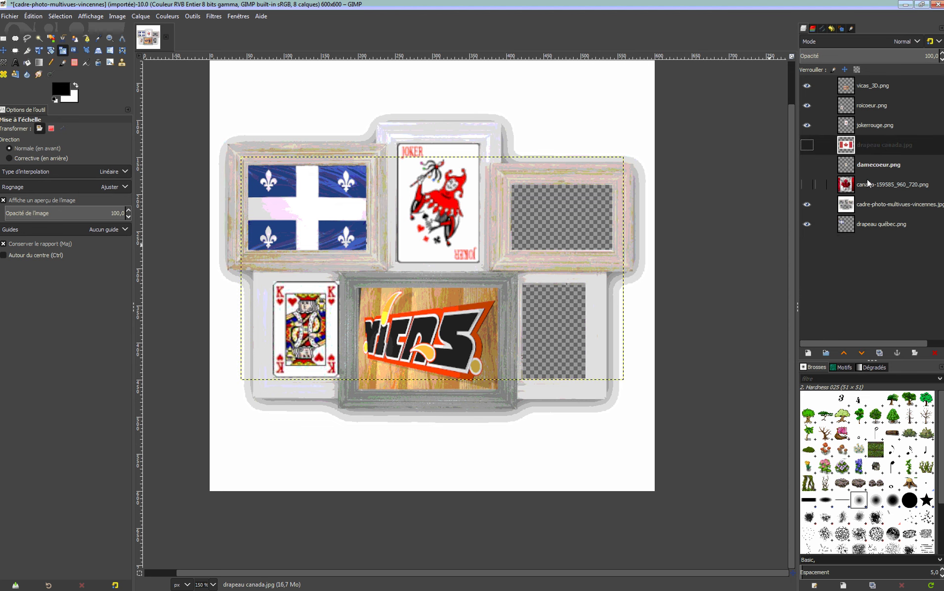
click(807, 145)
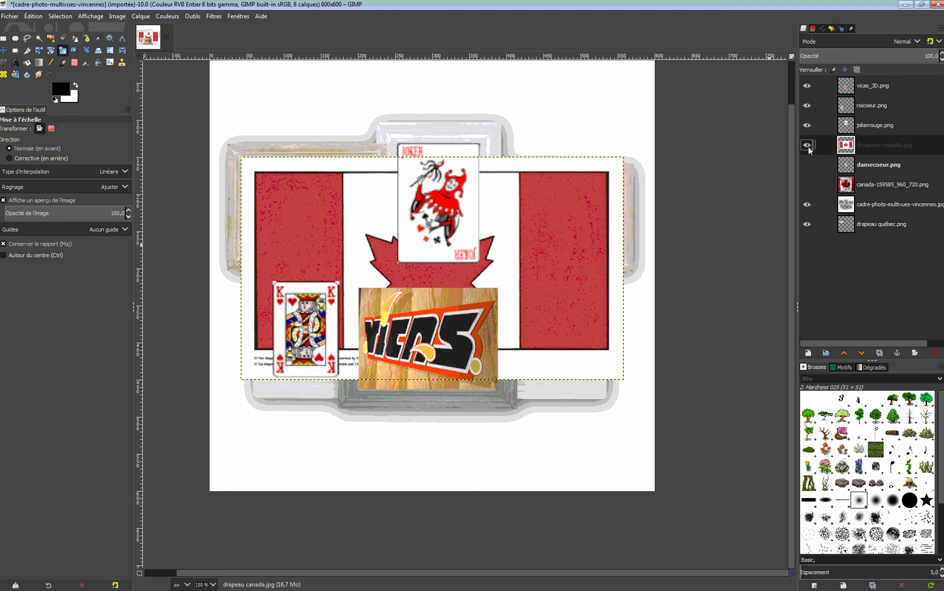
click(807, 145)
click(809, 187)
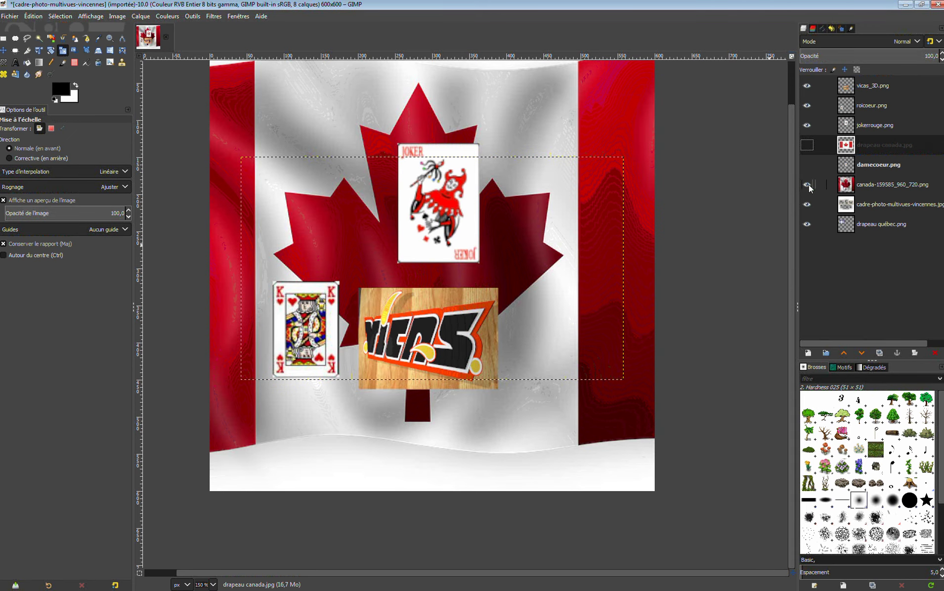
click(809, 188)
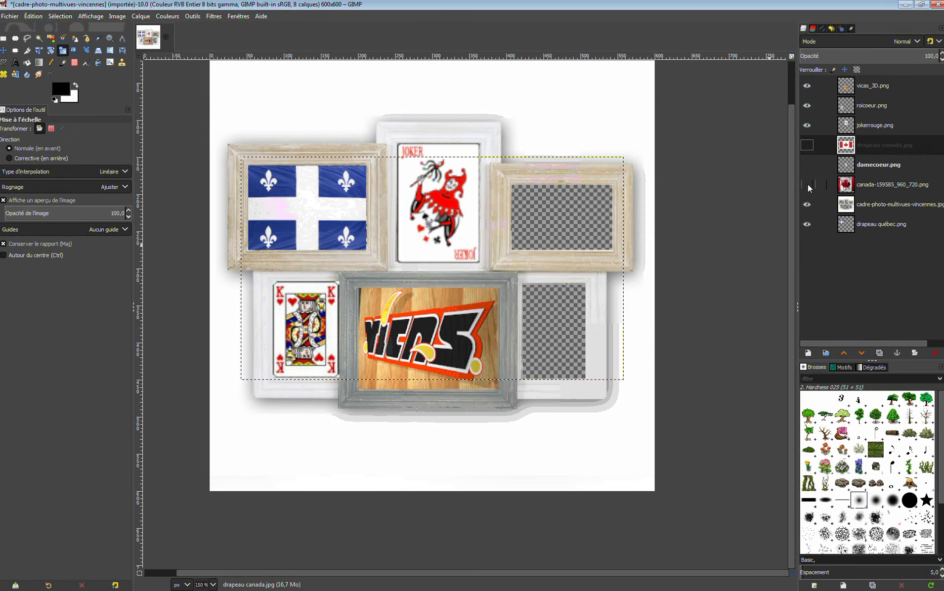
click(807, 145)
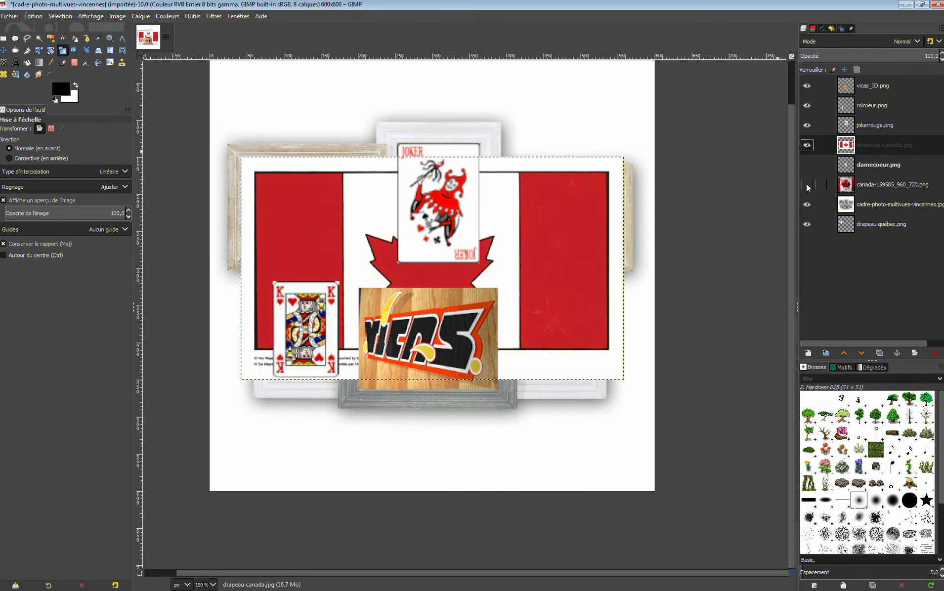
click(807, 146)
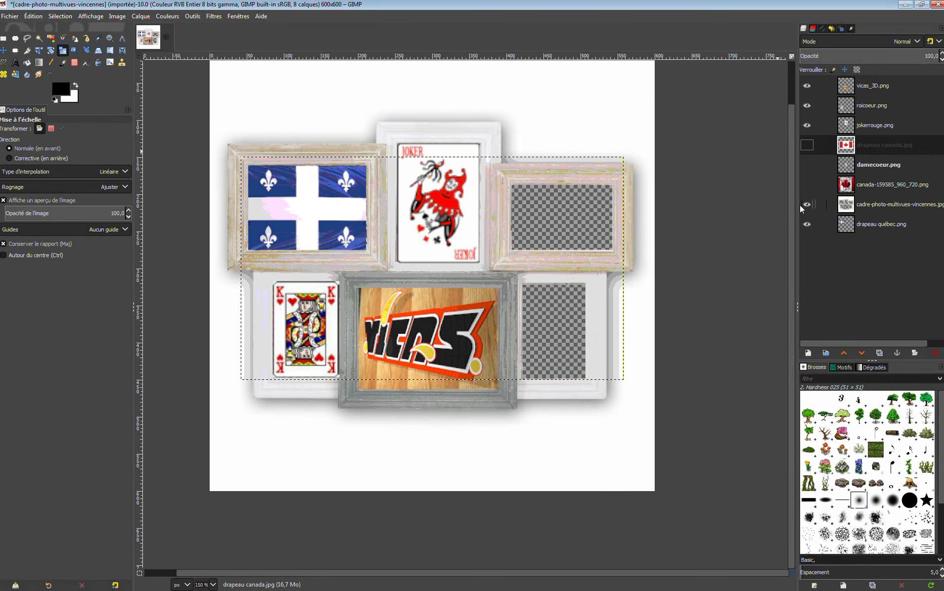
click(808, 191)
click(866, 191)
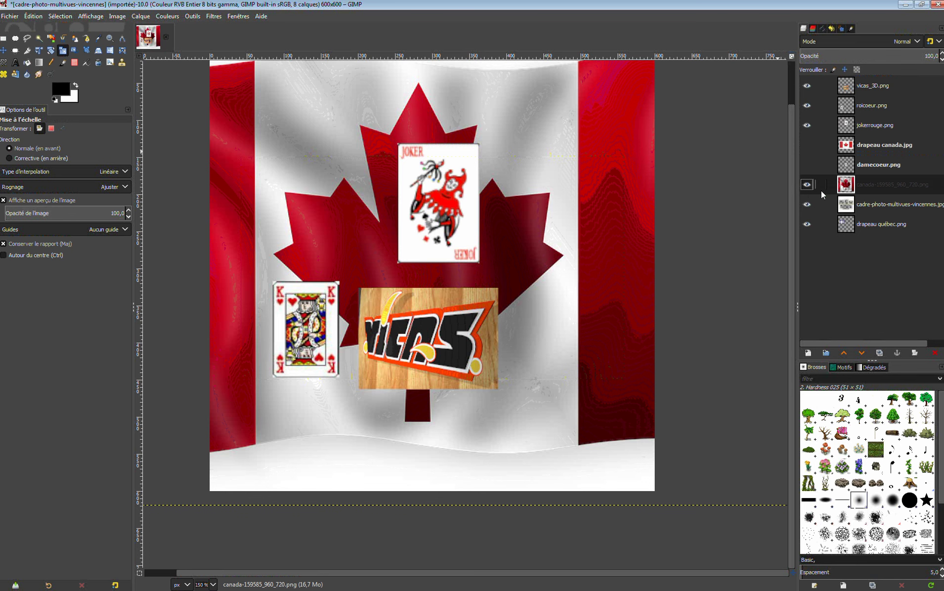
click(806, 185)
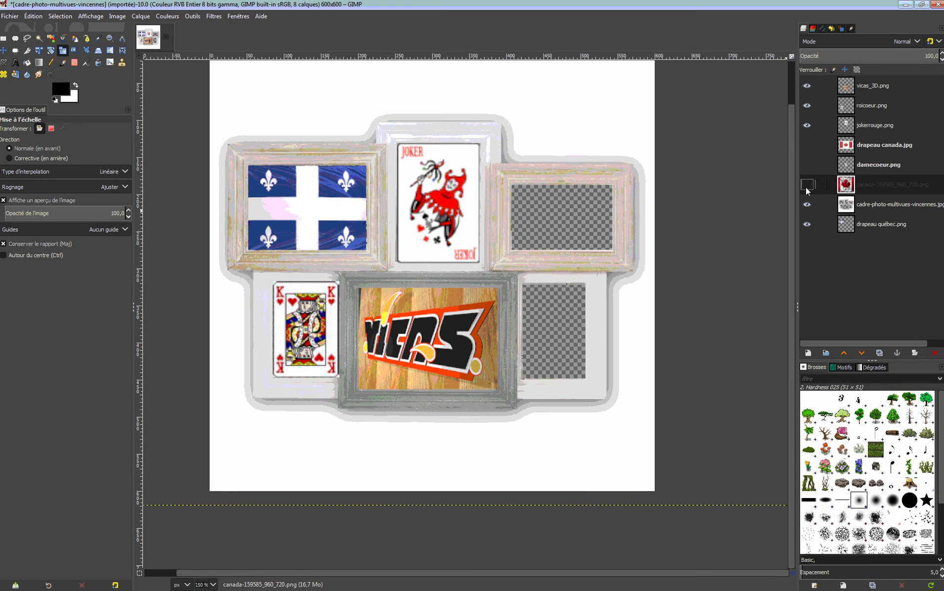
- Show the drapeau canada.jpg layer, scale it to about 272 × 159 px and move it over the upper right frame
click(807, 145)
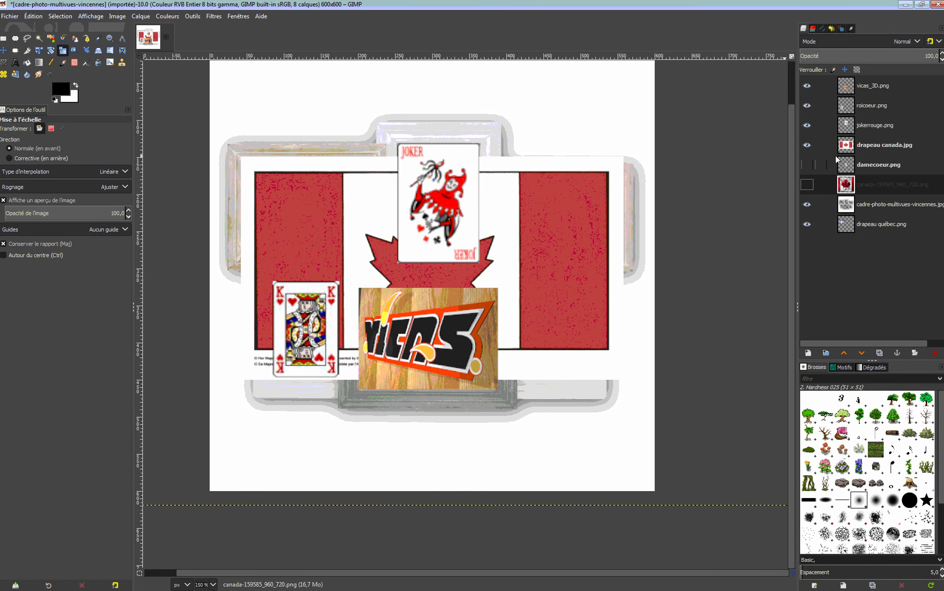
click(875, 144)
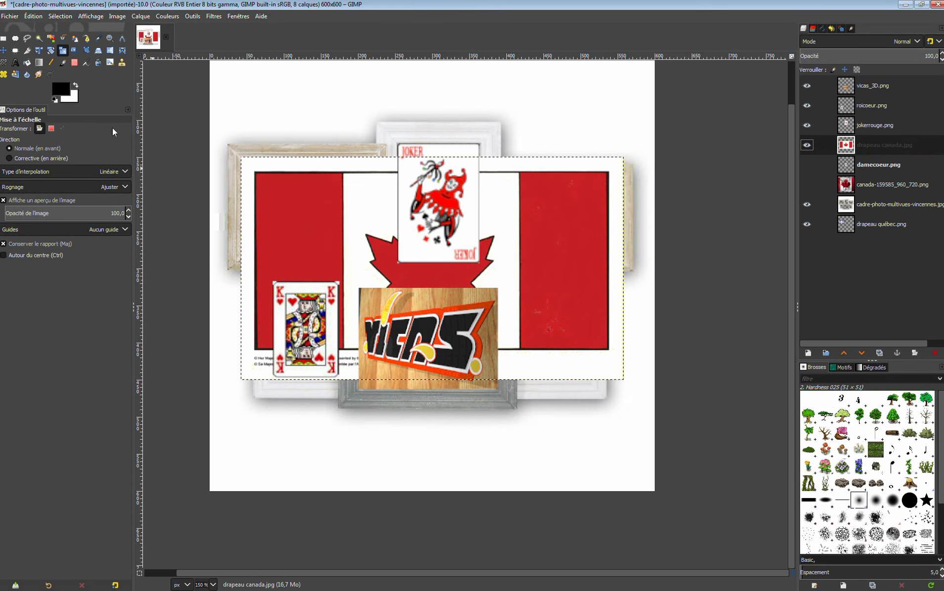
click(560, 269)
drag(624, 382, 442, 274)
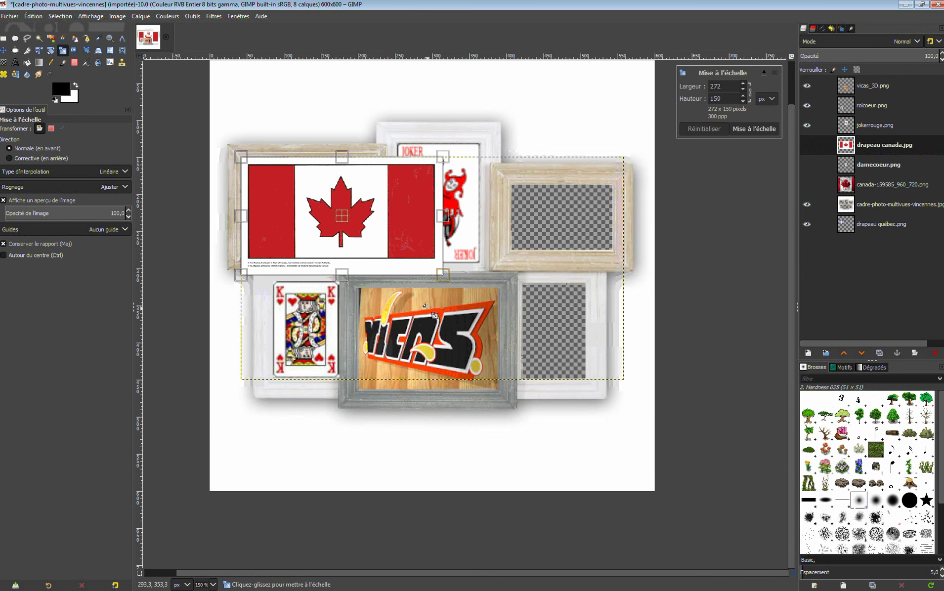
drag(346, 221, 616, 245)
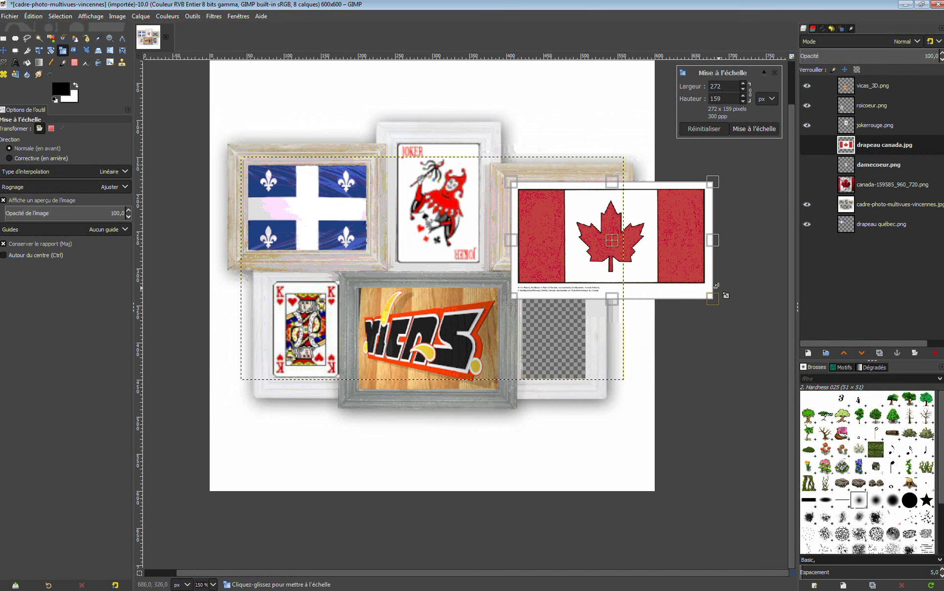
- Scale the Canadian flag to about 170 × 99 px so it covers the upper right frame's opening
drag(712, 299, 614, 270)
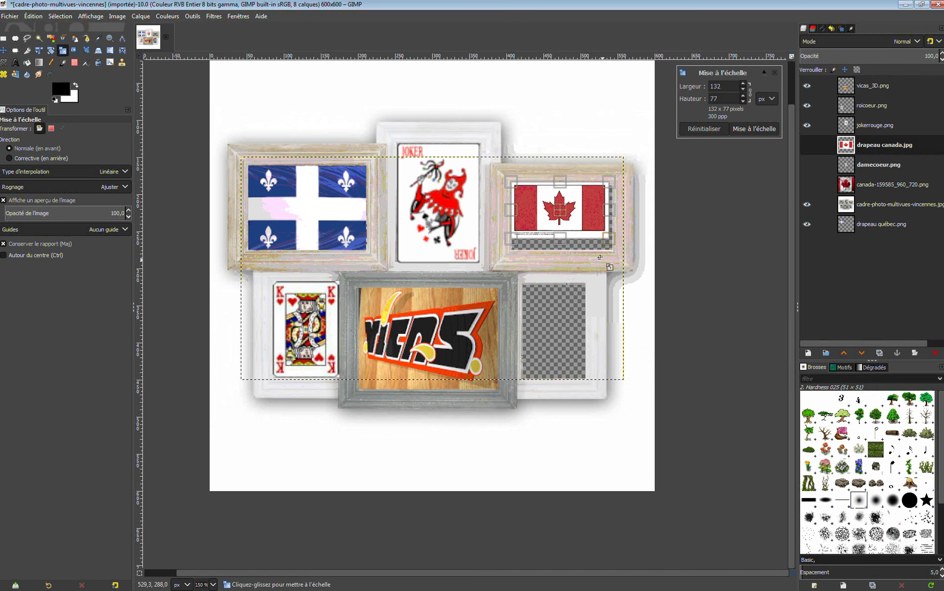
drag(562, 245, 566, 261)
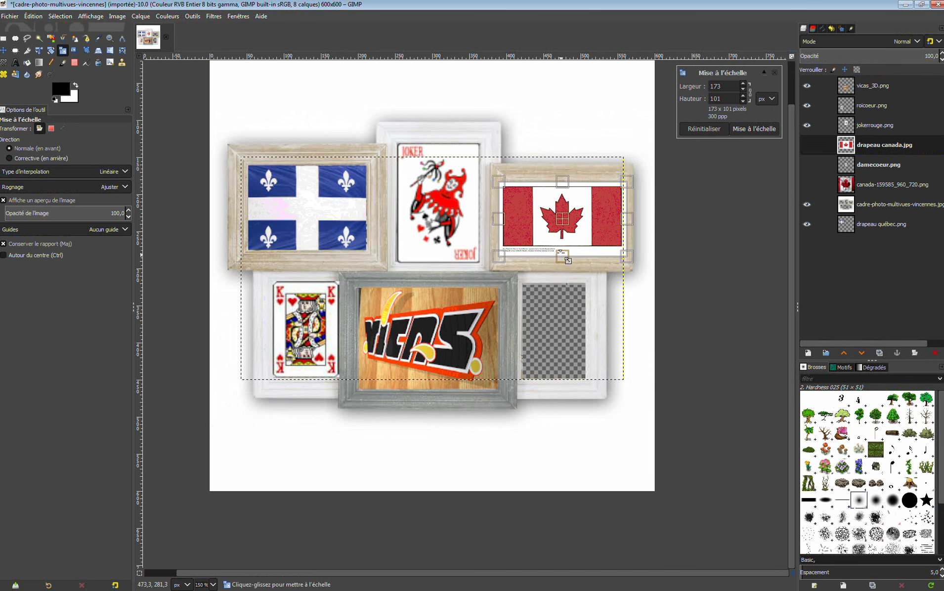
drag(593, 208, 590, 209)
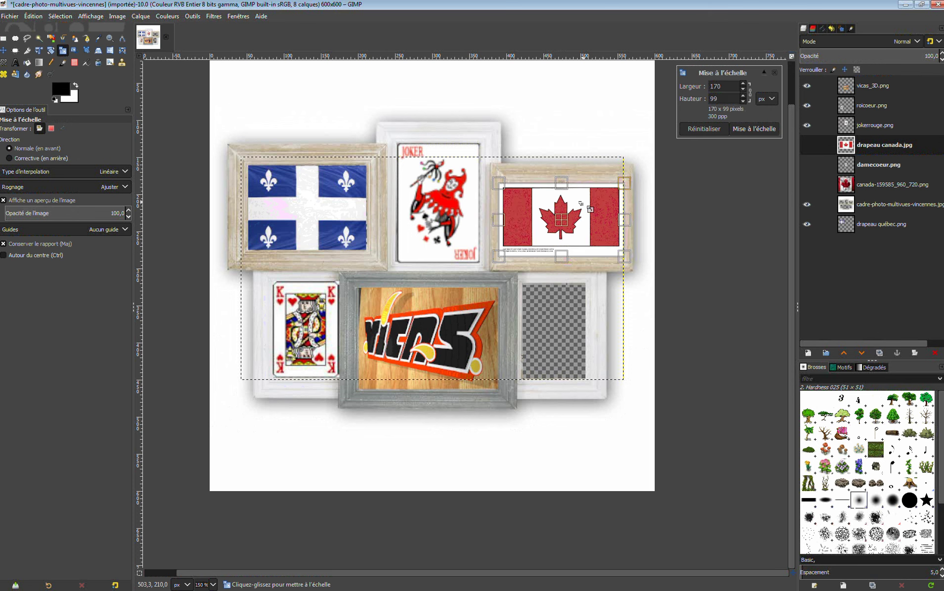
click(744, 129)
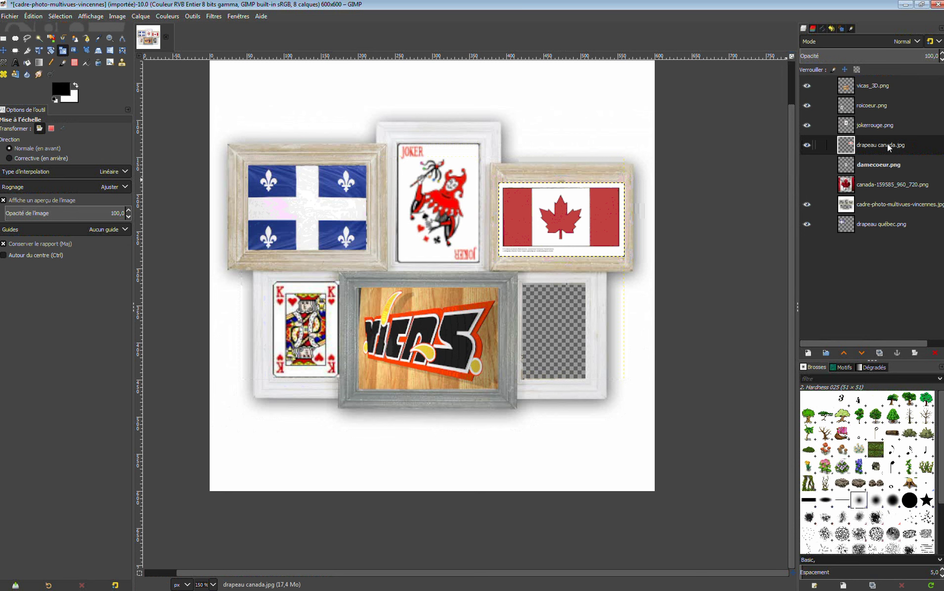
- Lower the drapeau canada.jpg layer to just beneath the cadre-photo-multivues-vincennes.jpg frame layer
click(862, 353)
click(861, 353)
click(862, 353)
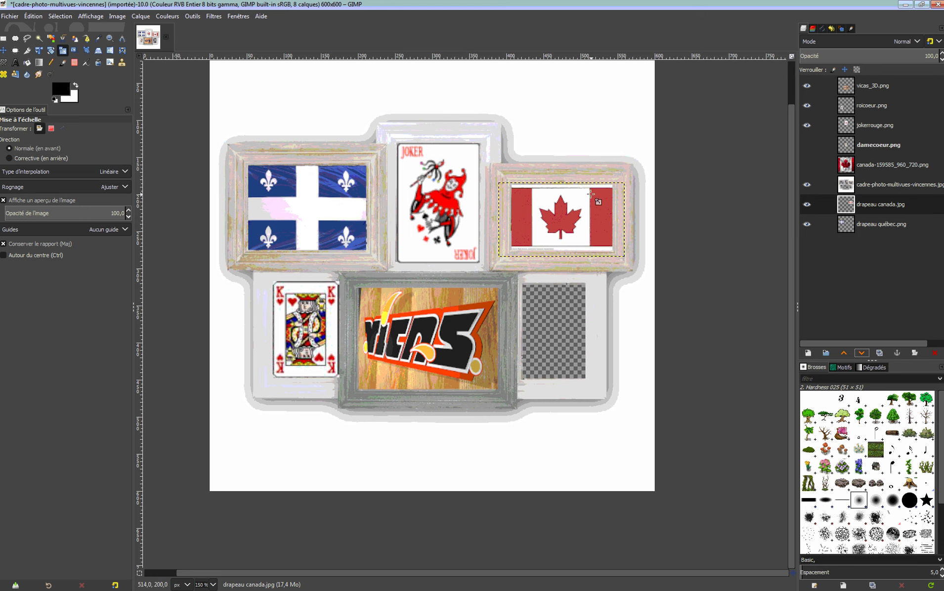
- Enlarge the drapeau canada.jpg layer in two passes, to about 183 × 108 px and 193 × 114 px, filling the upper right frame's opening
click(571, 216)
drag(567, 185, 568, 180)
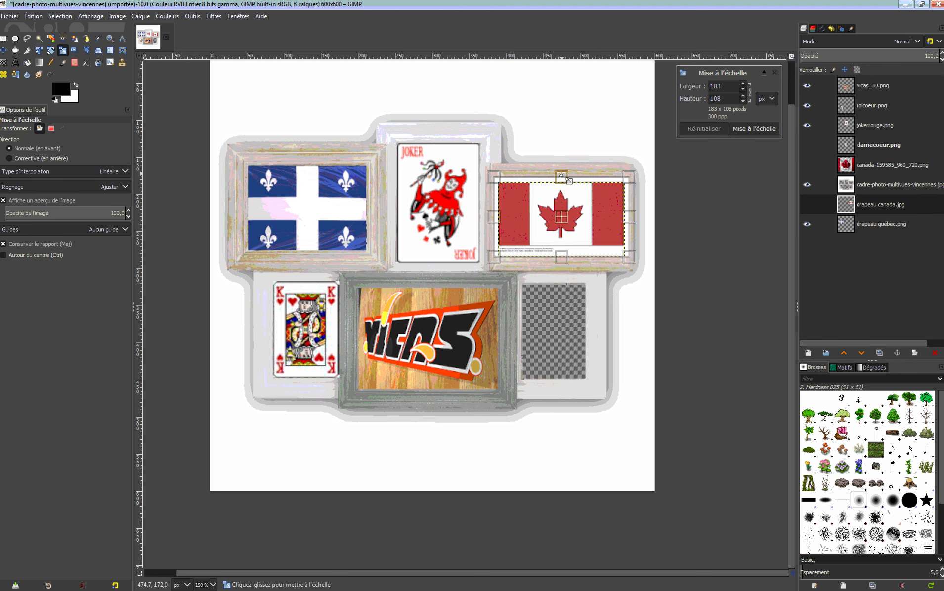
click(768, 130)
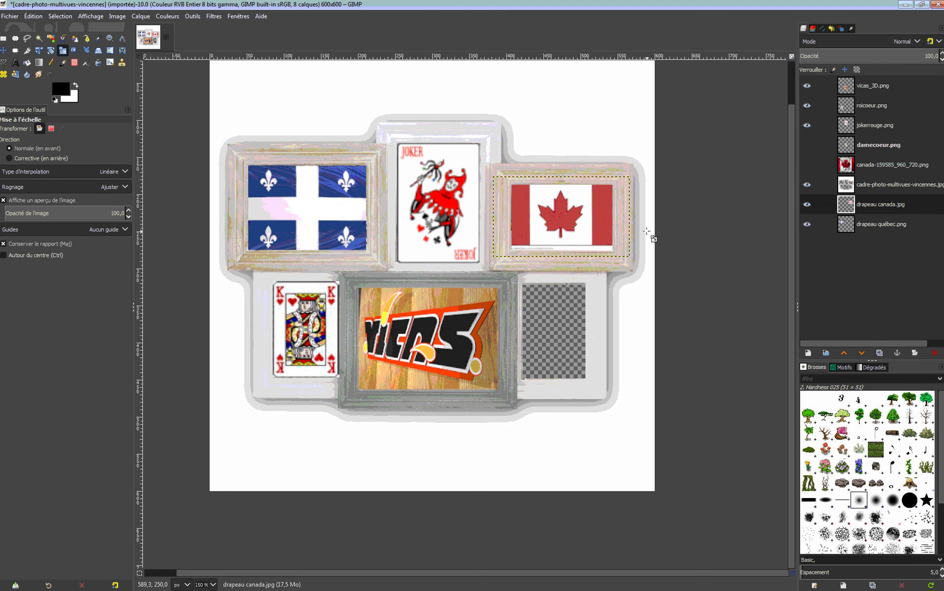
click(567, 218)
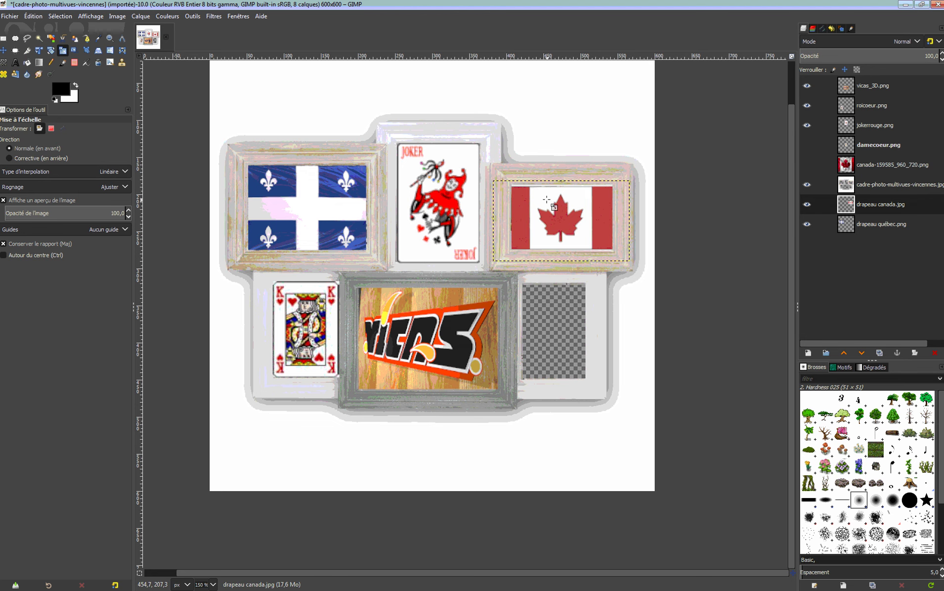
drag(562, 181, 562, 177)
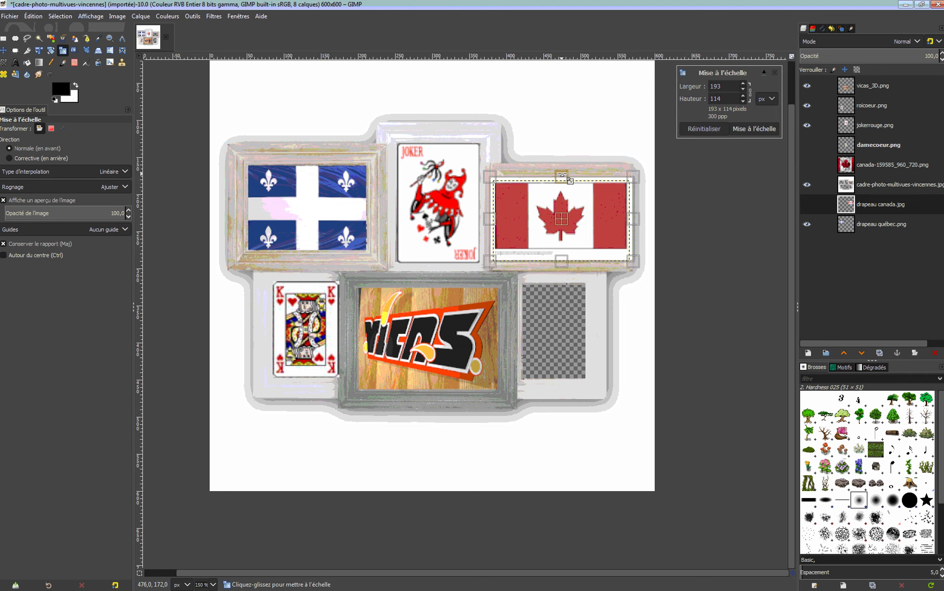
click(734, 131)
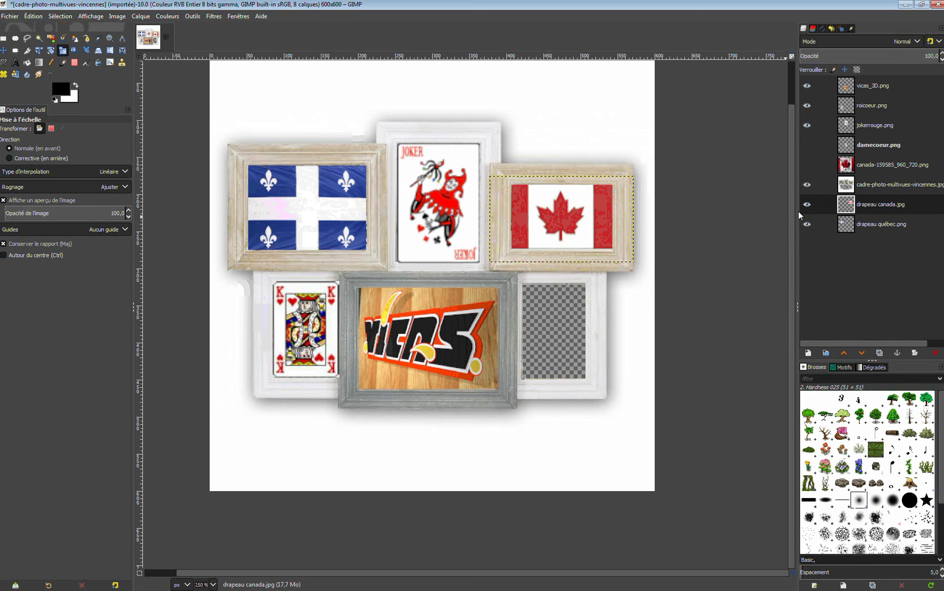
- Show the damecoeur.png layer and move the queen of hearts card over the lower right frame's opening
click(891, 147)
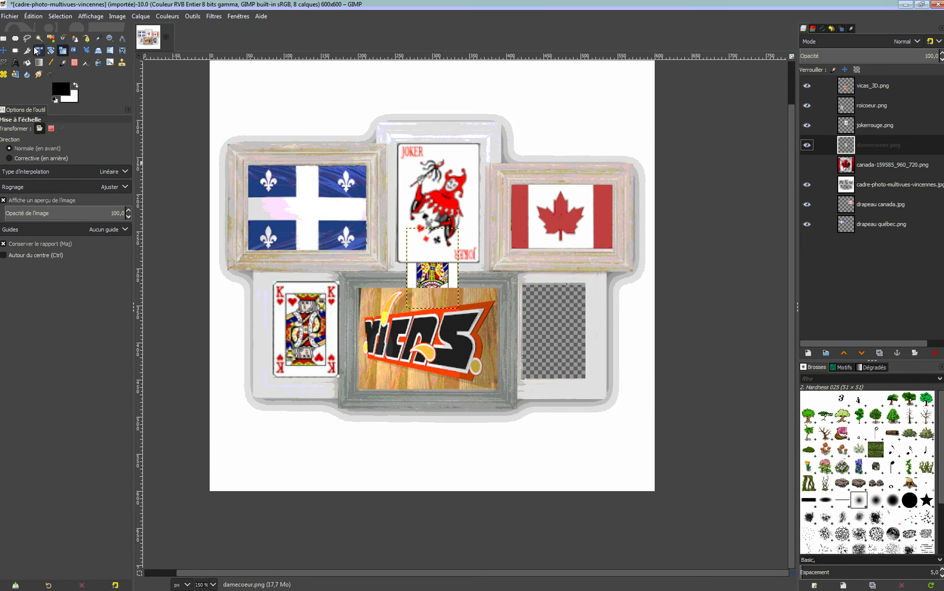
click(4, 50)
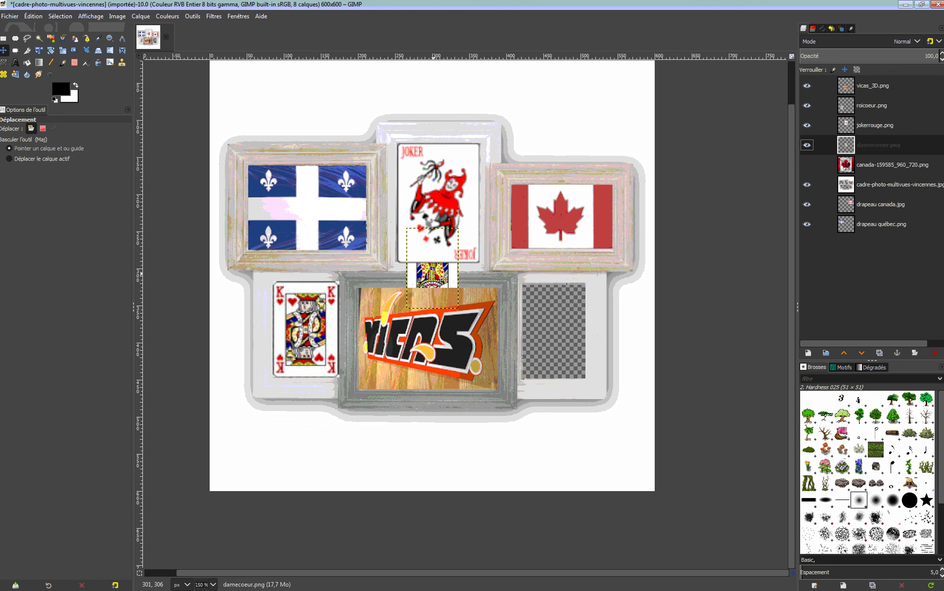
drag(434, 272, 551, 325)
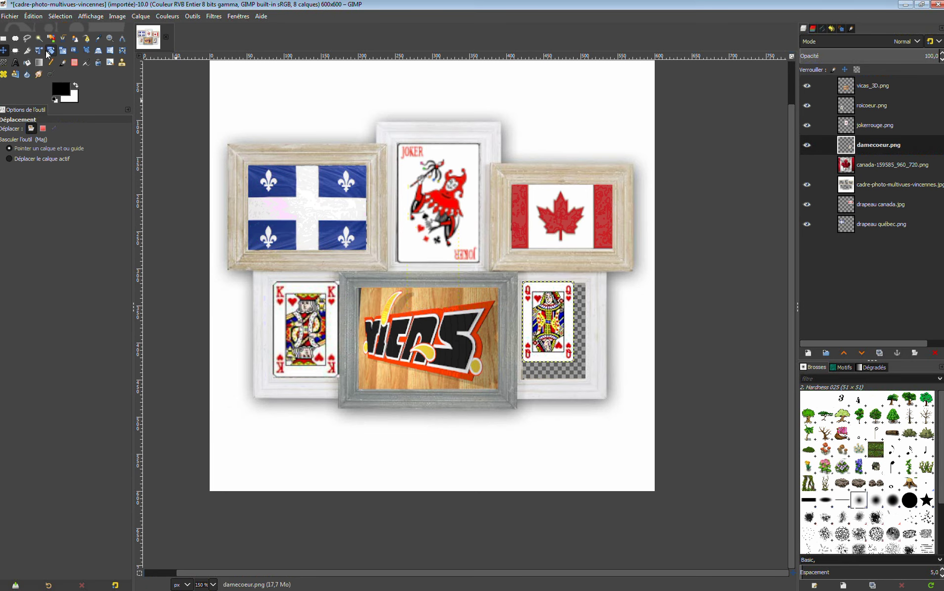
- Scale the queen of hearts card to about 85 × 133 px so it covers the lower right opening
click(62, 51)
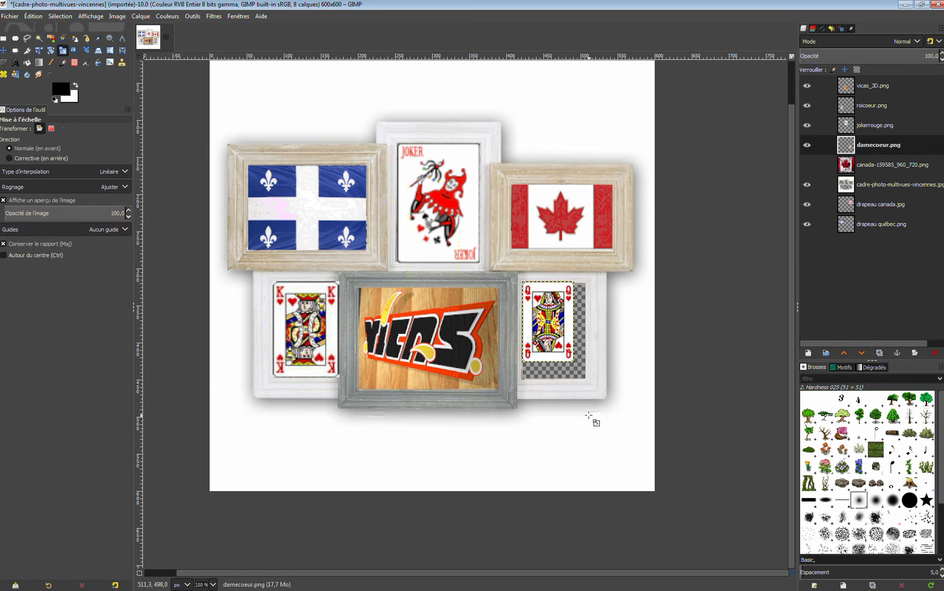
click(548, 332)
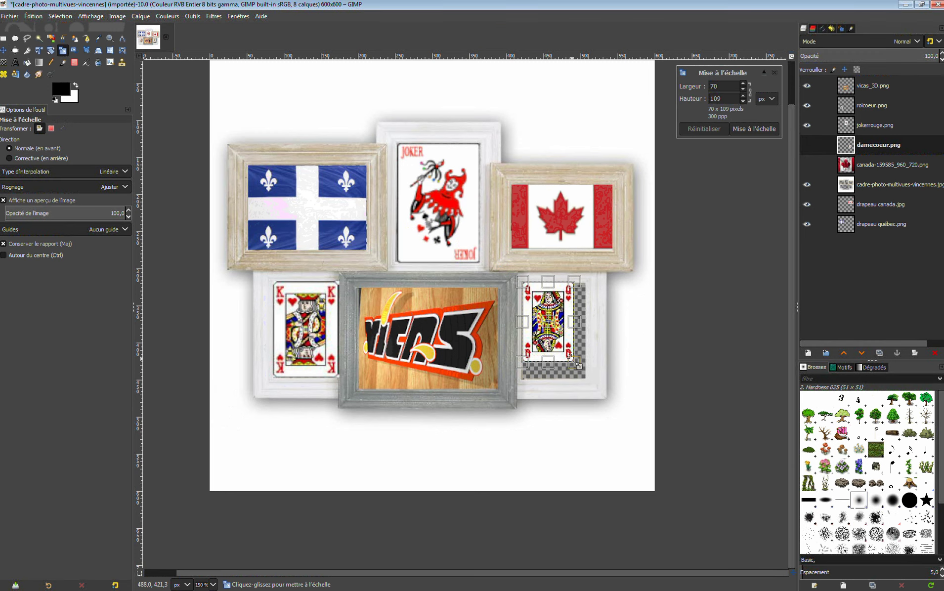
drag(586, 380, 590, 387)
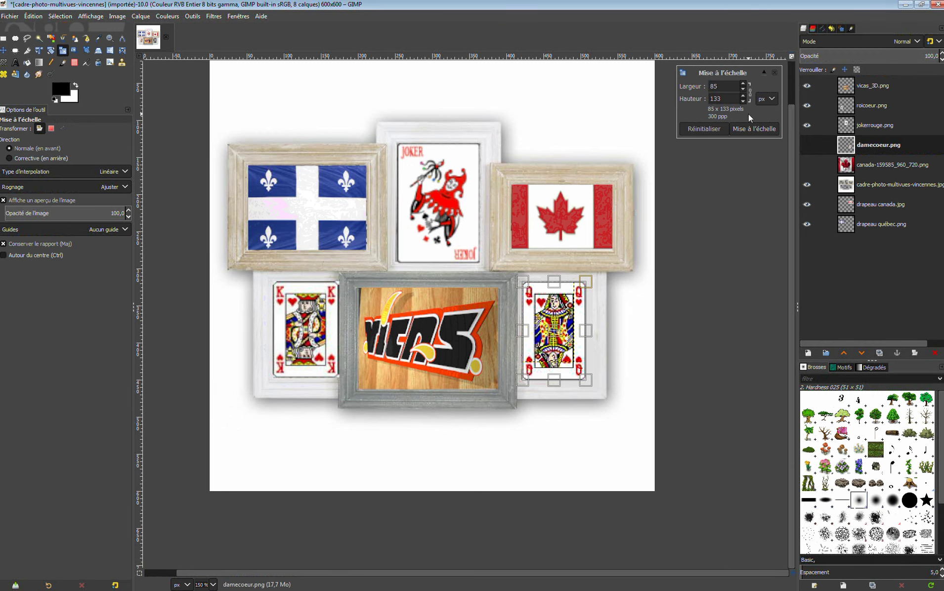
click(754, 129)
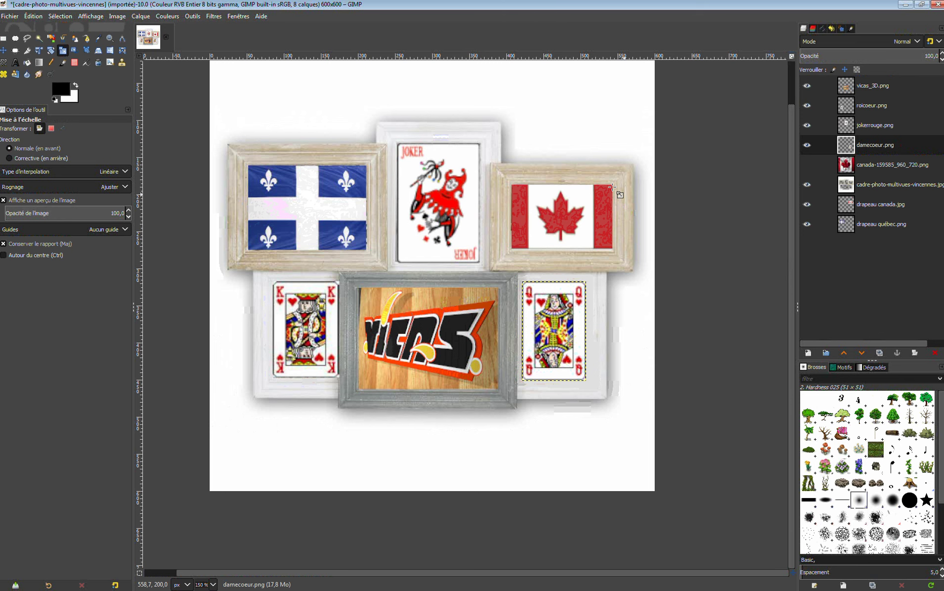
click(60, 16)
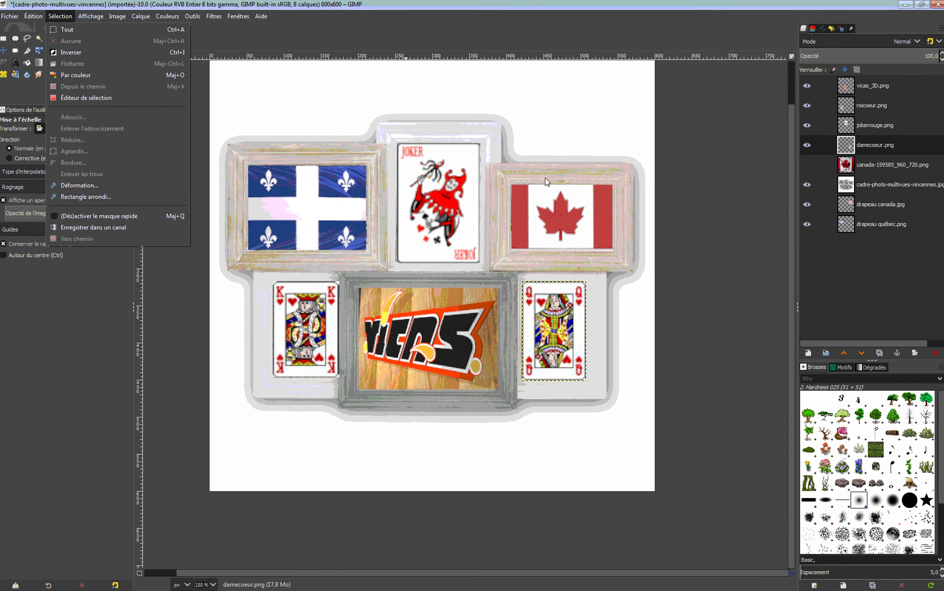
click(240, 33)
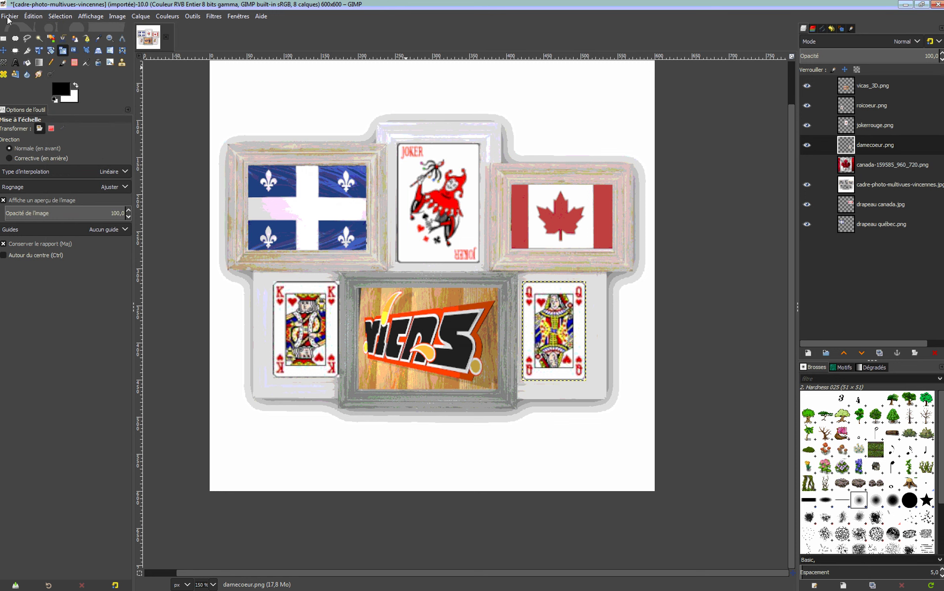
- Export the montage to the projetCadre folder as cadre-photo-multivues-vincennes.png, keeping the default PNG options
click(11, 17)
click(10, 16)
click(10, 17)
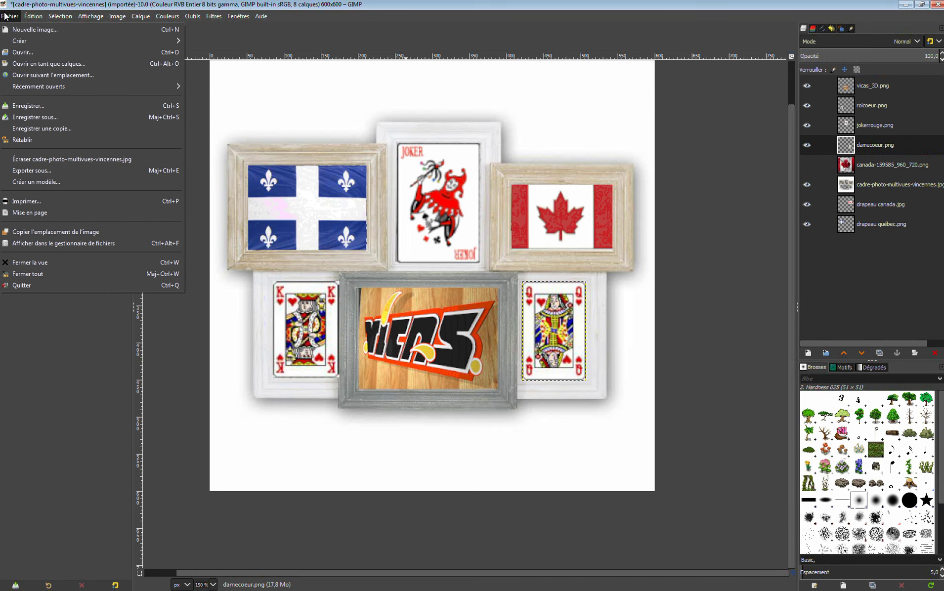
click(35, 171)
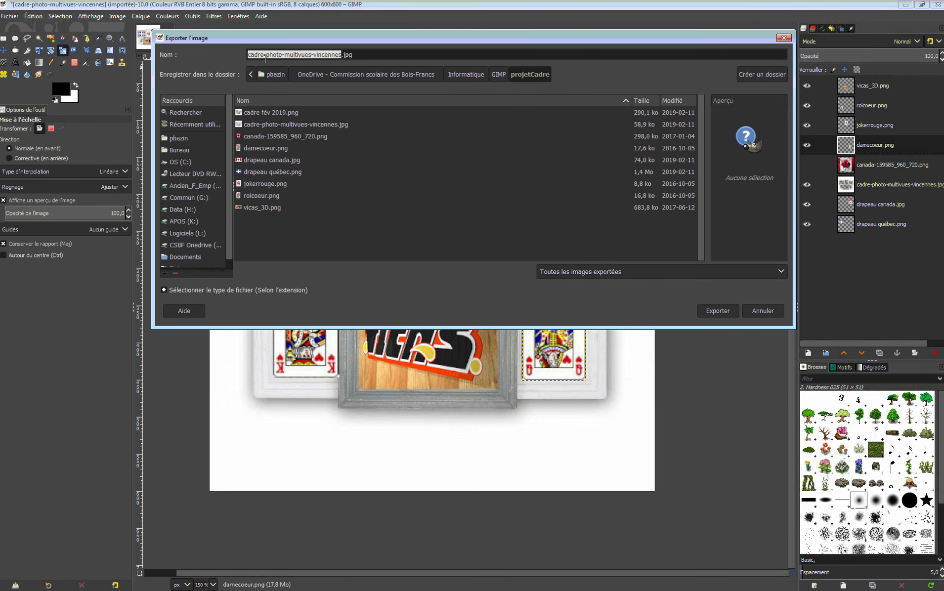
click(357, 55)
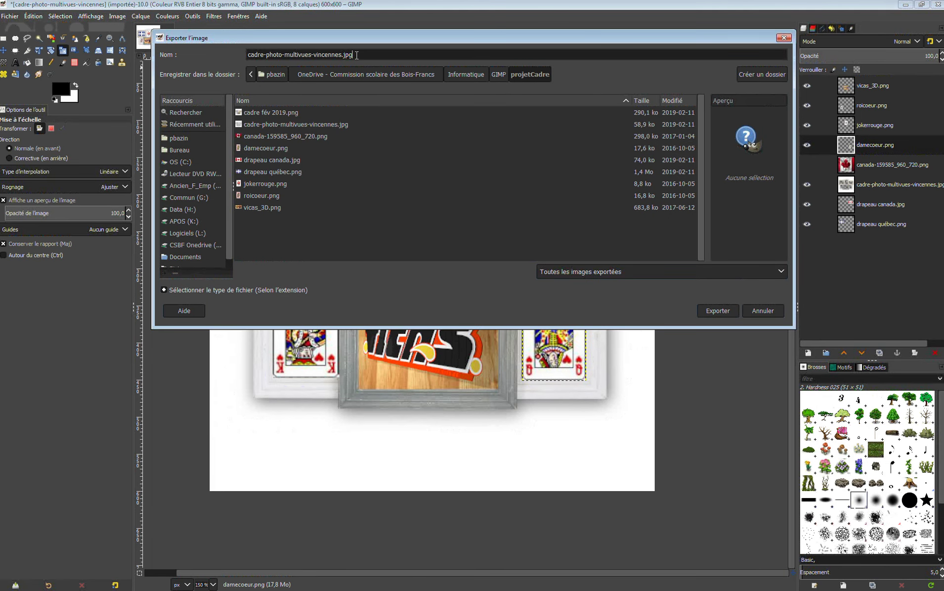
key(BackSpace)
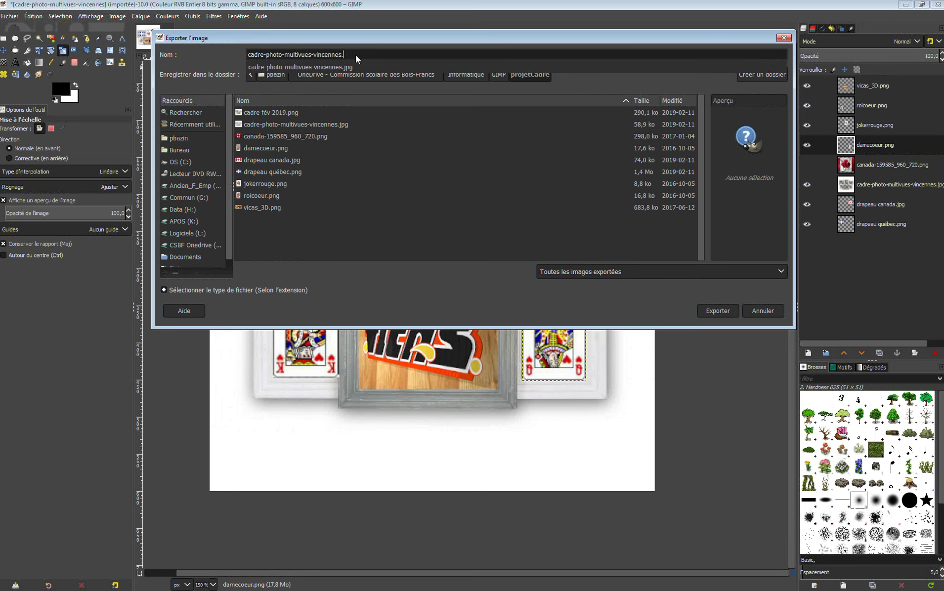
text(png)
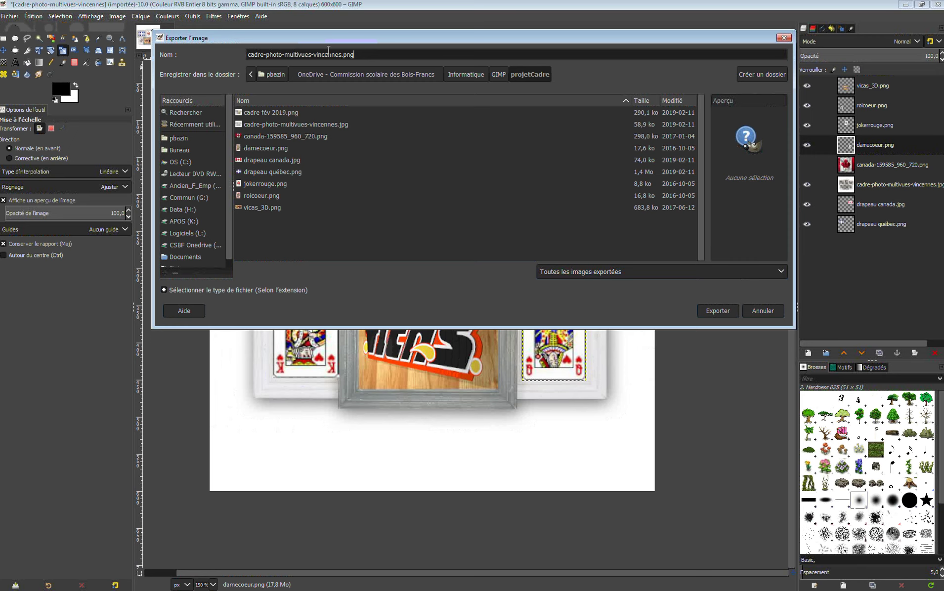
click(717, 311)
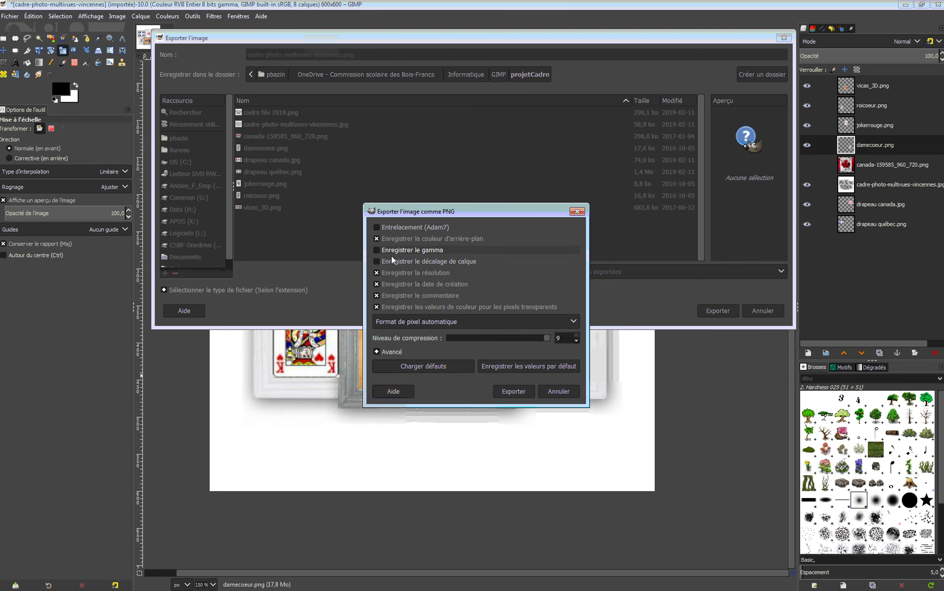
click(513, 391)
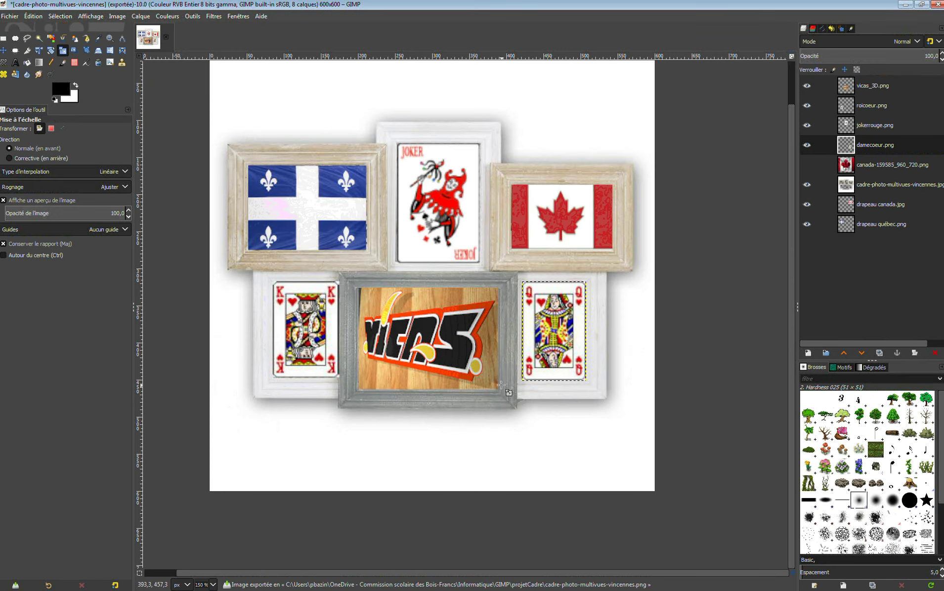